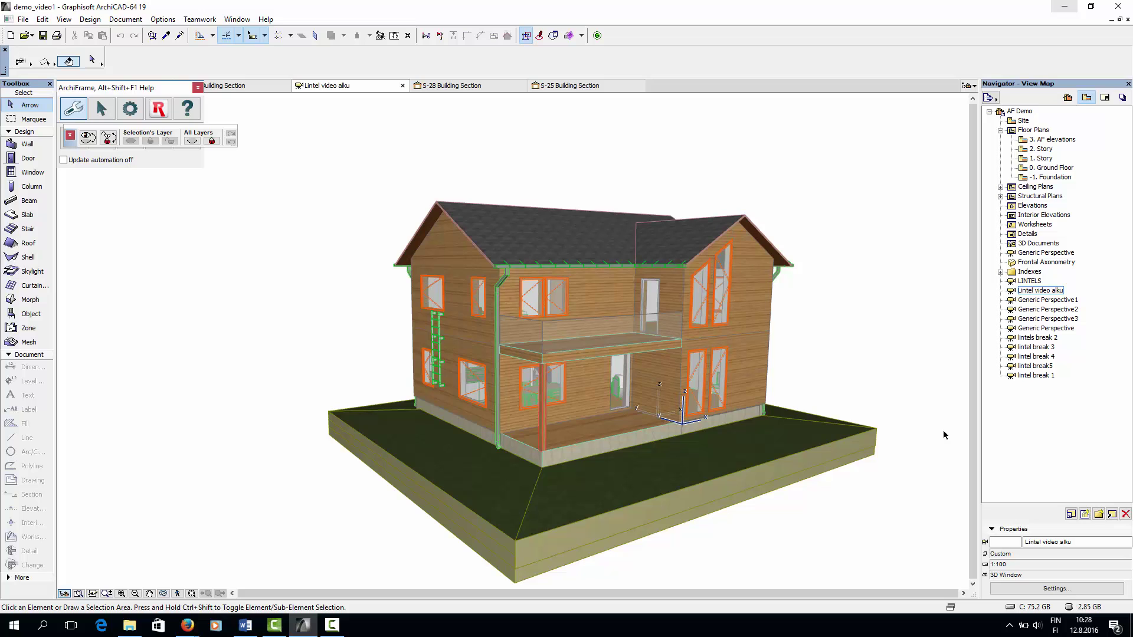
Step: Switch the 3D model to the AF Framing layer combination and view the timber frame from another side
key(ctrl+l)
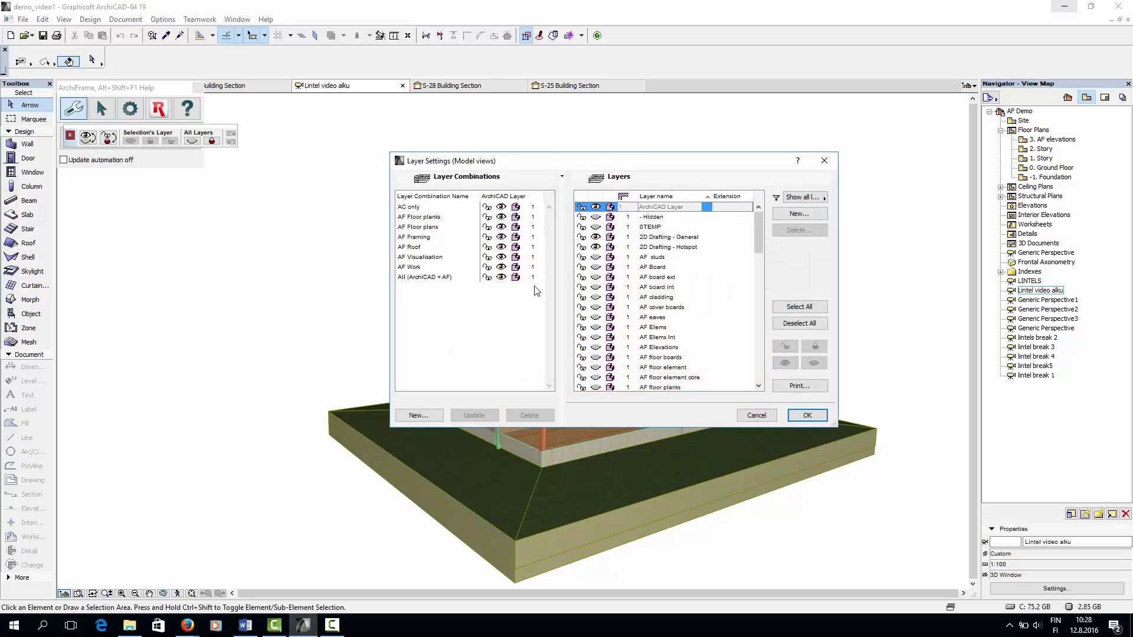
click(436, 238)
click(807, 415)
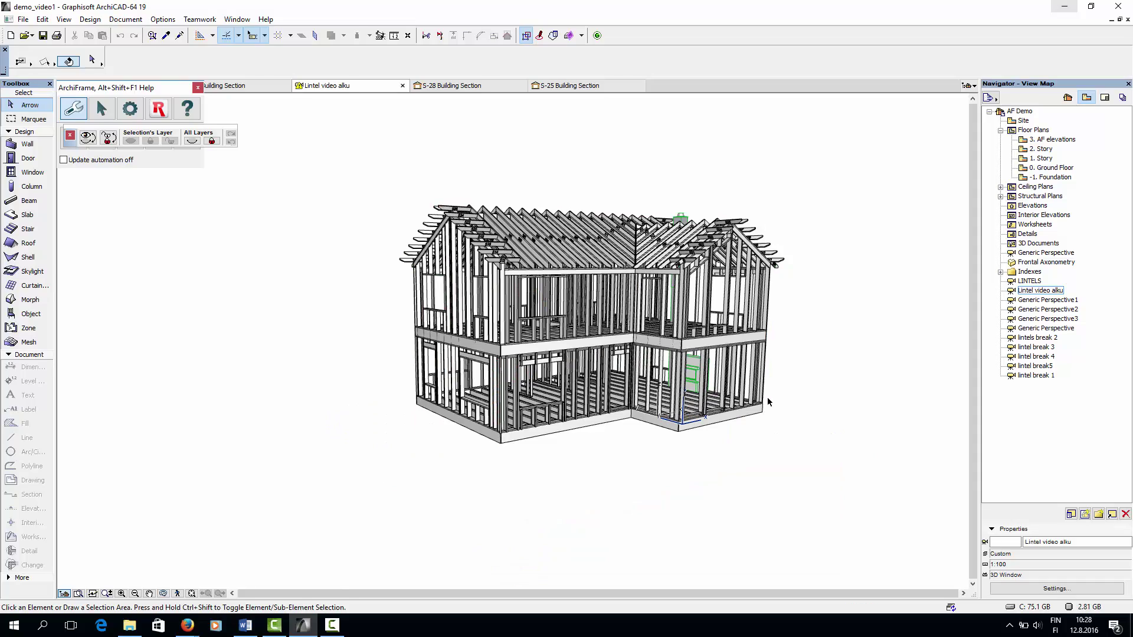
shift+middle_drag(786, 384, 341, 377)
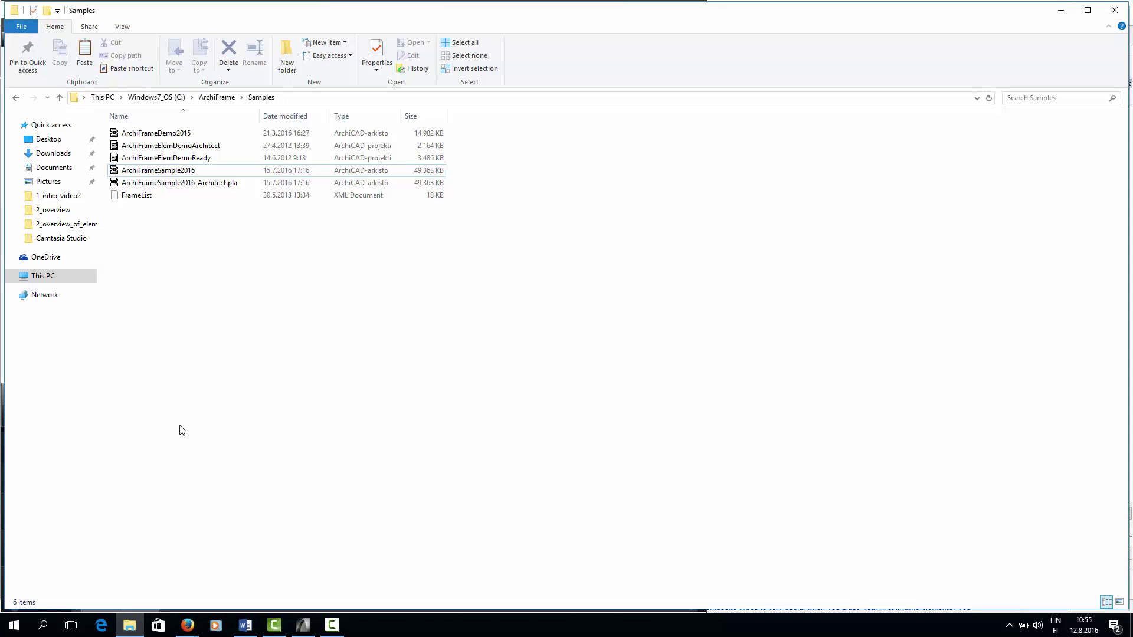
Step: Switch to File Explorer and locate ArchiFrameSample2016 and ArchiFrameSample2016_Architect.pla in the ArchiFrame Samples folder
click(175, 173)
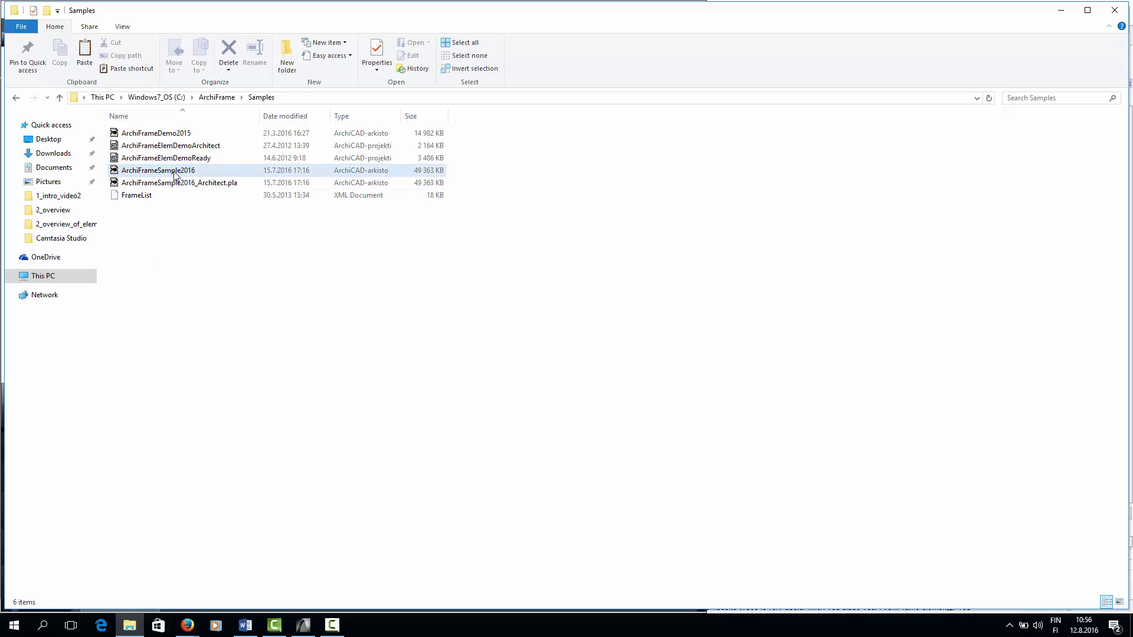
click(221, 175)
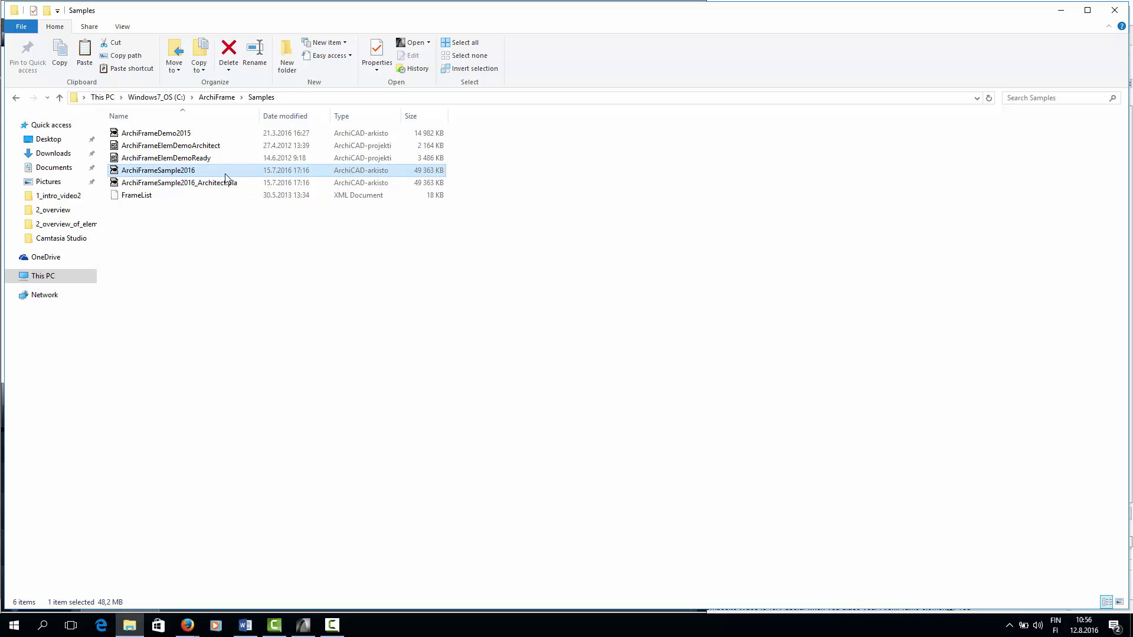
click(245, 186)
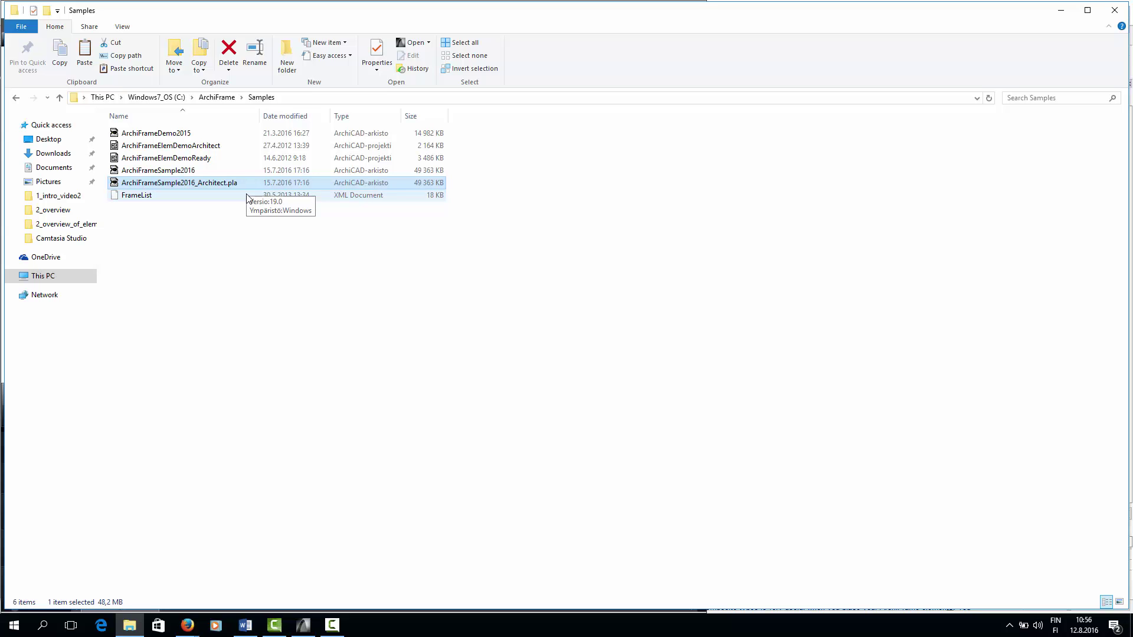
click(322, 428)
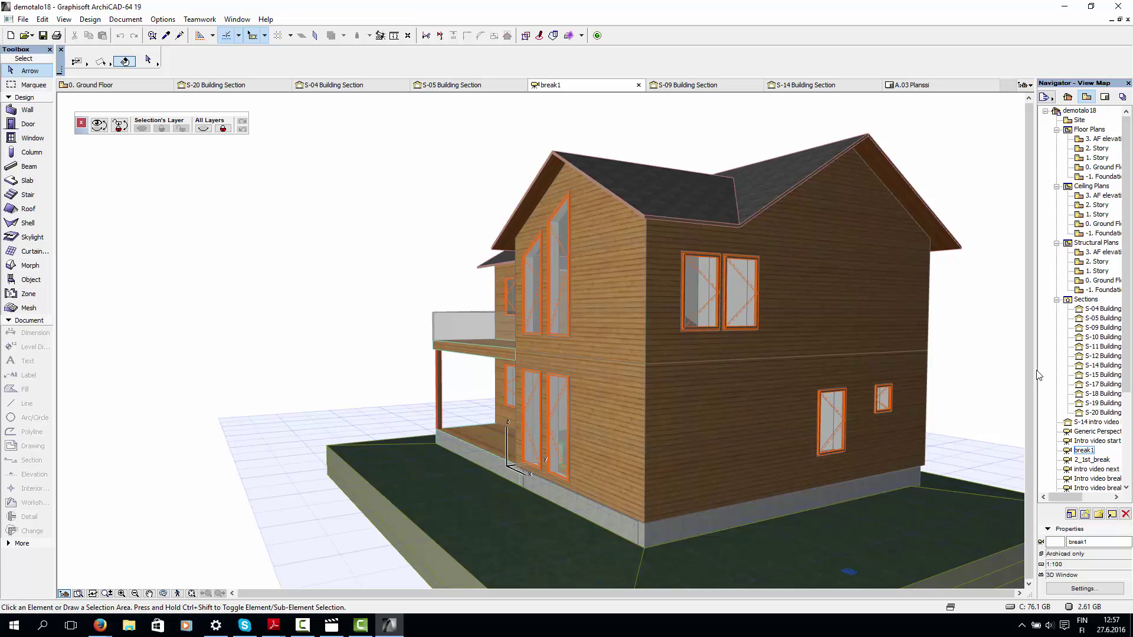
Step: Examine the architect's house model in ArchiCAD from above and from the terrace side, including the small gable's roof plane
key(o)
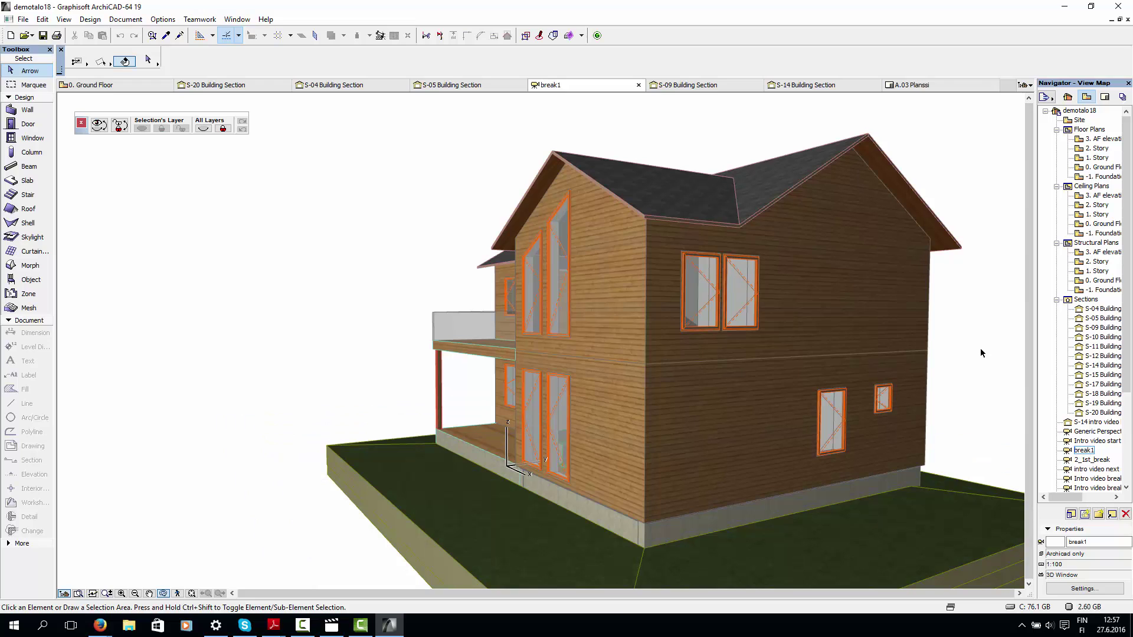
mouse_move(785, 231)
mouse_down()
mouse_move(804, 252)
mouse_move(800, 238)
mouse_up()
click(784, 219)
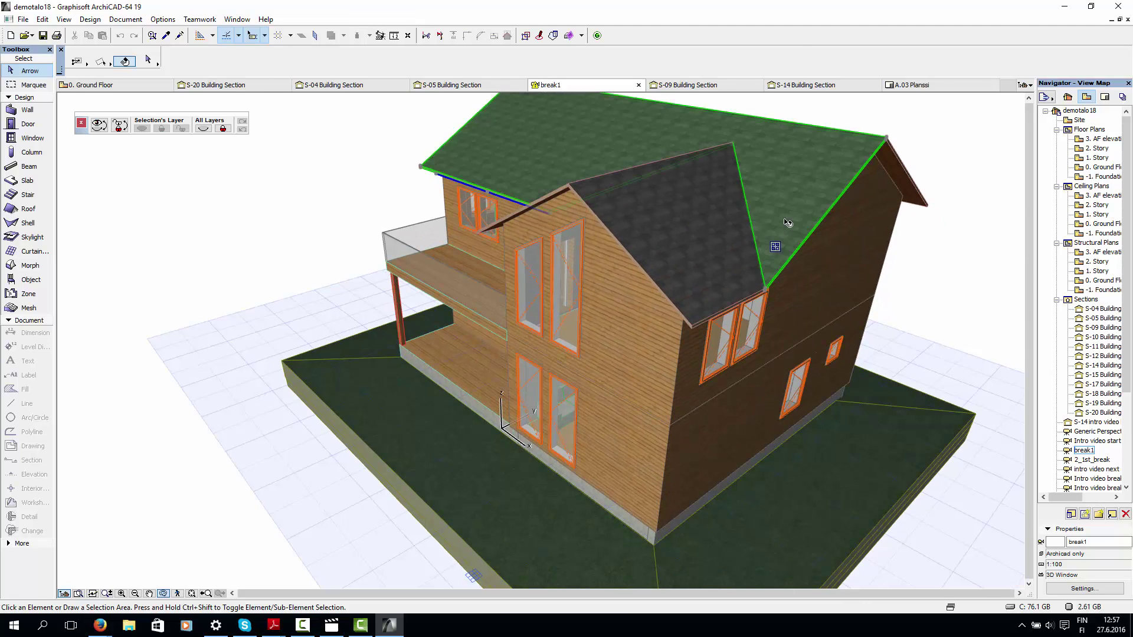
click(718, 294)
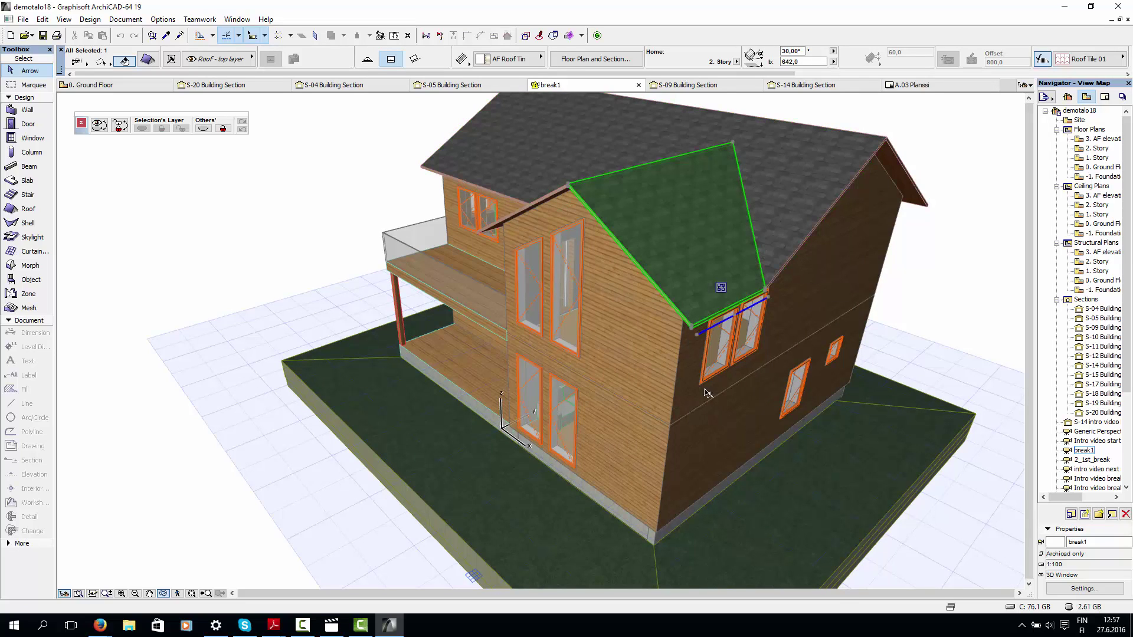
middle_drag(708, 415, 706, 418)
key(Escape)
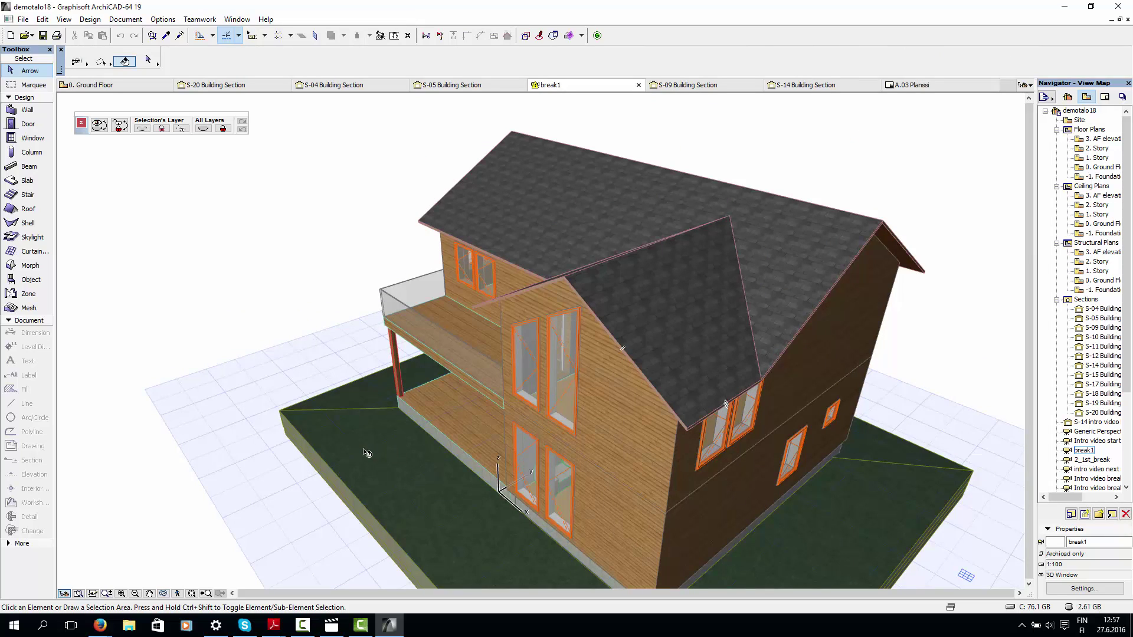
key(o)
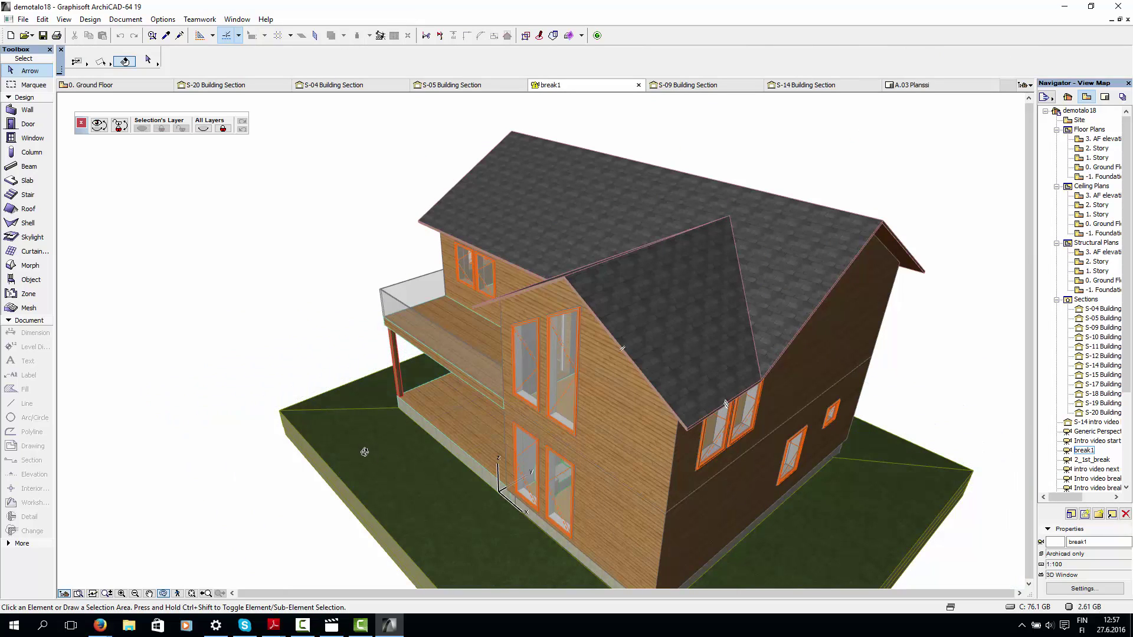
key(Escape)
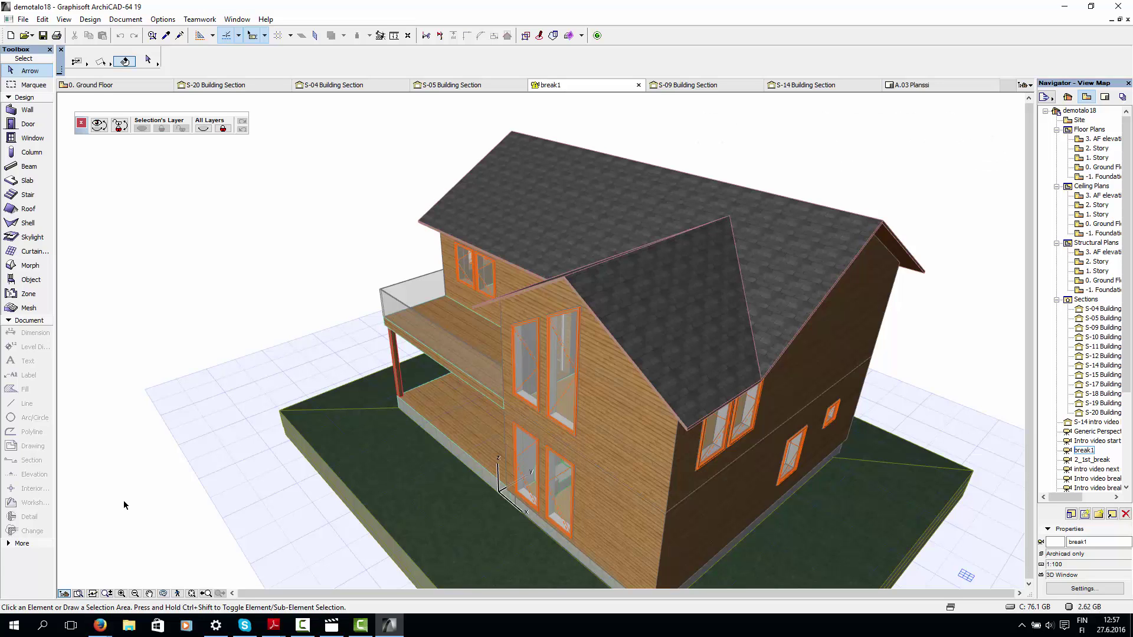
key(o)
drag(134, 504, 439, 386)
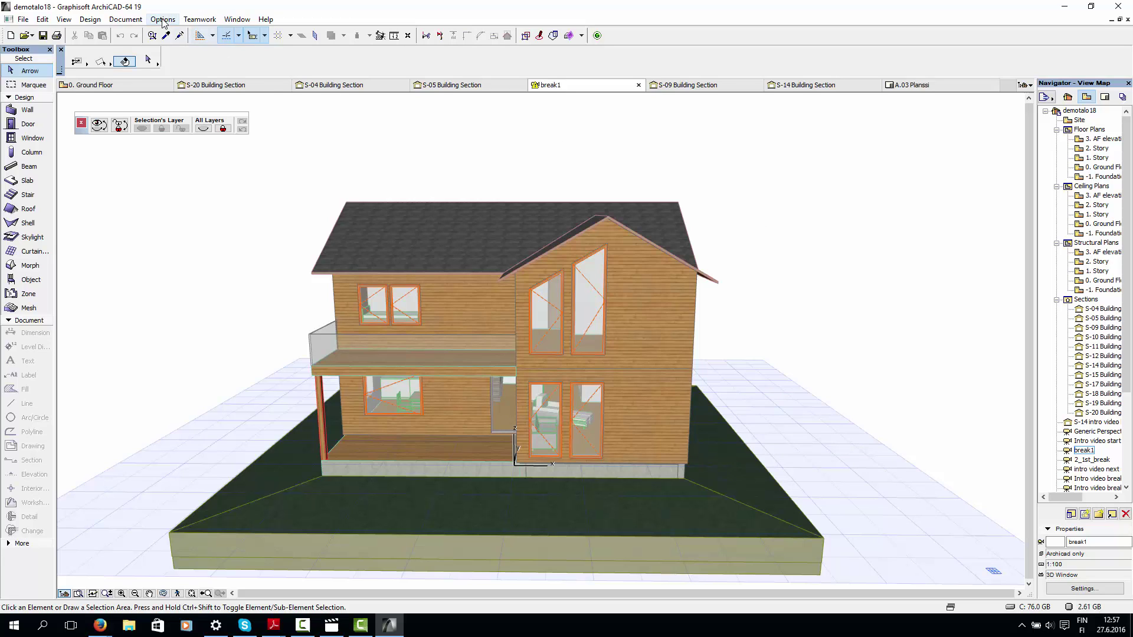
Step: Review the skins of the Exterior wall composite structure, including its external cladding layer
click(141, 19)
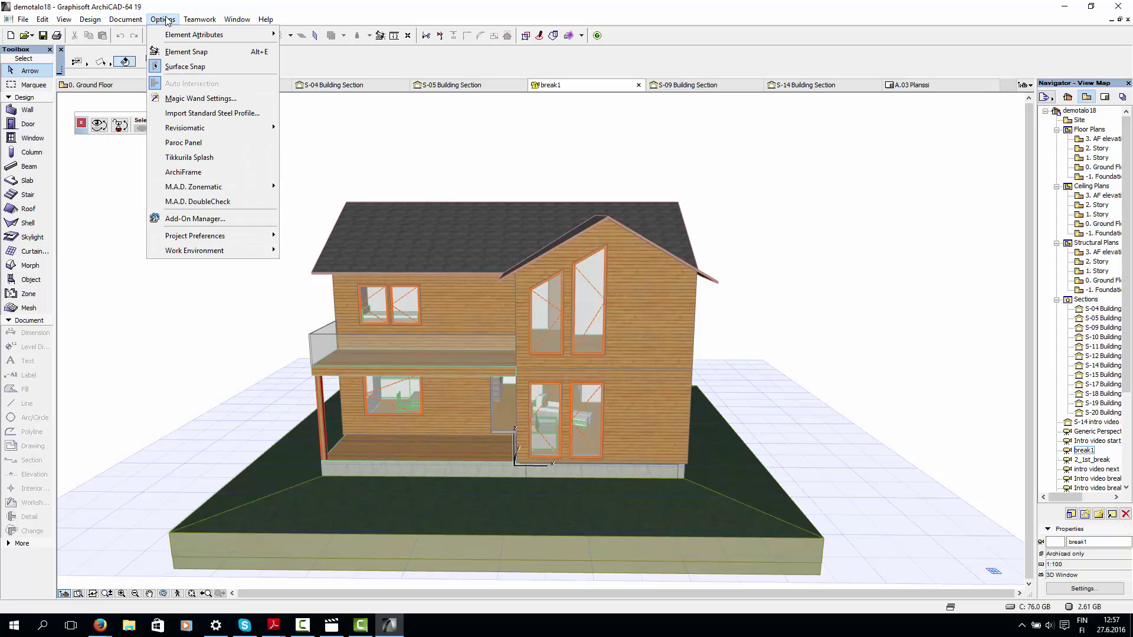
mouse_move(171, 35)
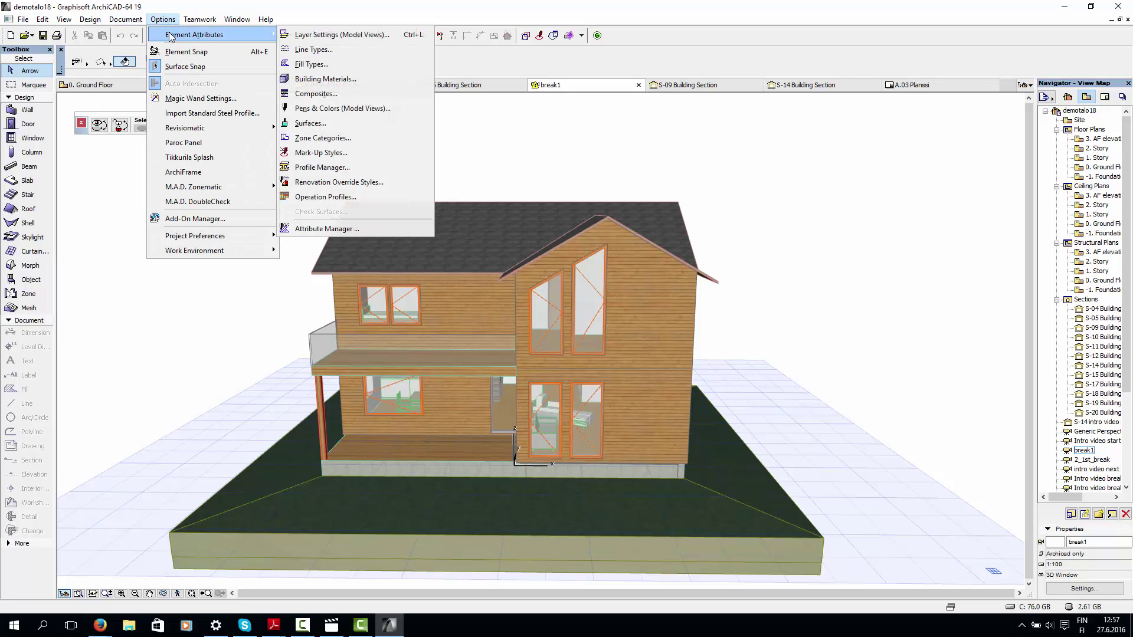
click(347, 93)
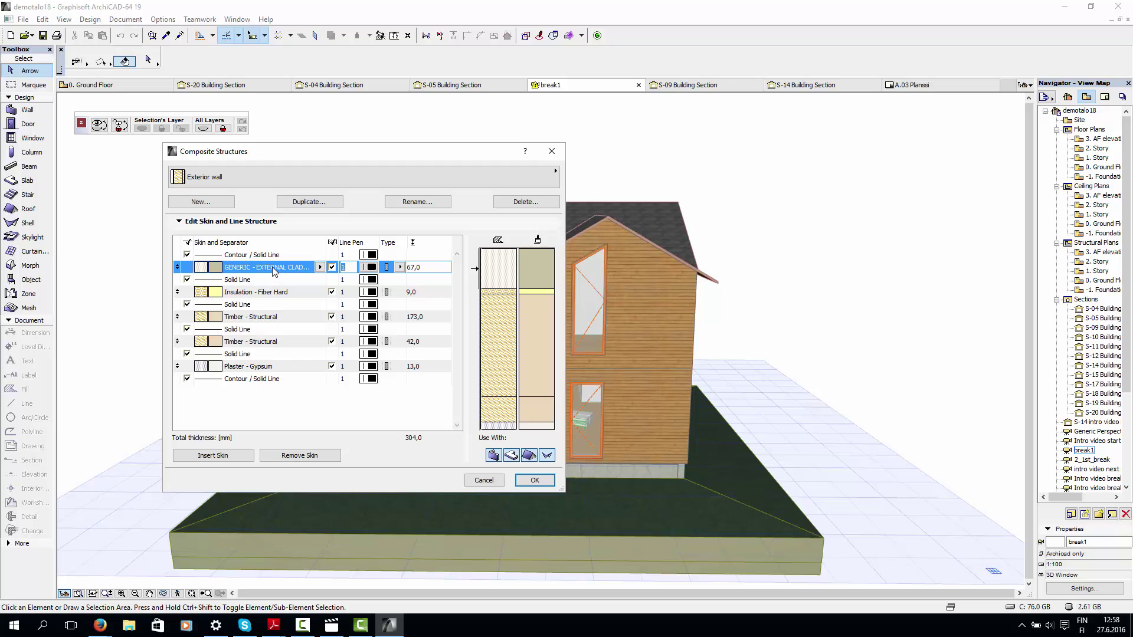
click(518, 481)
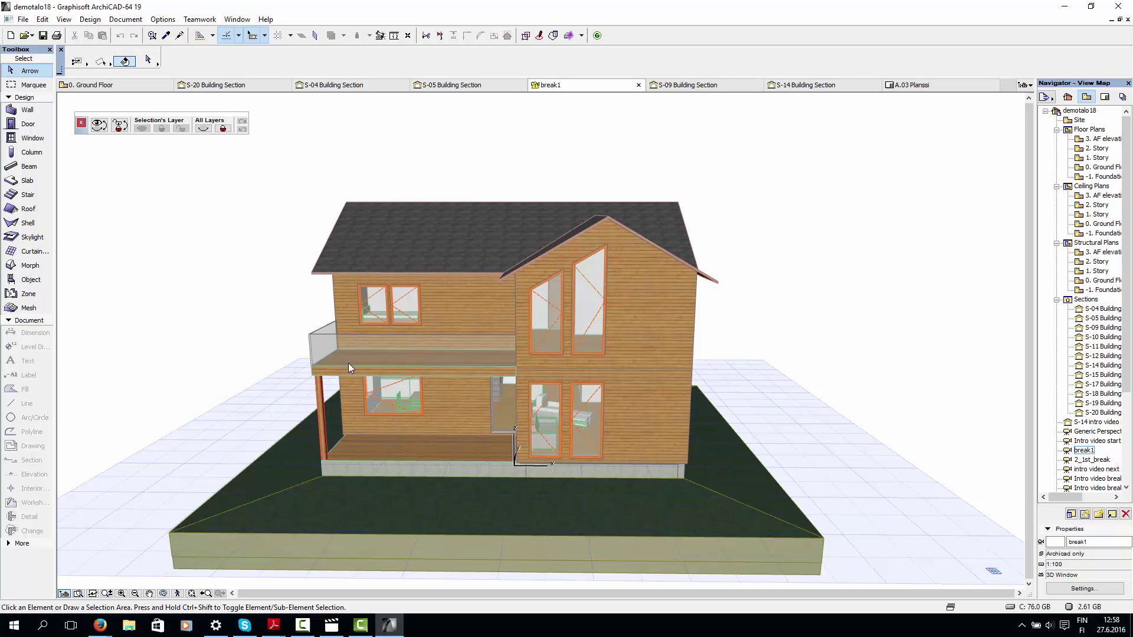
Step: Measure the thickness of the exterior wall's main structural timber layer on the ground floor plan, beside the terrace door
click(99, 85)
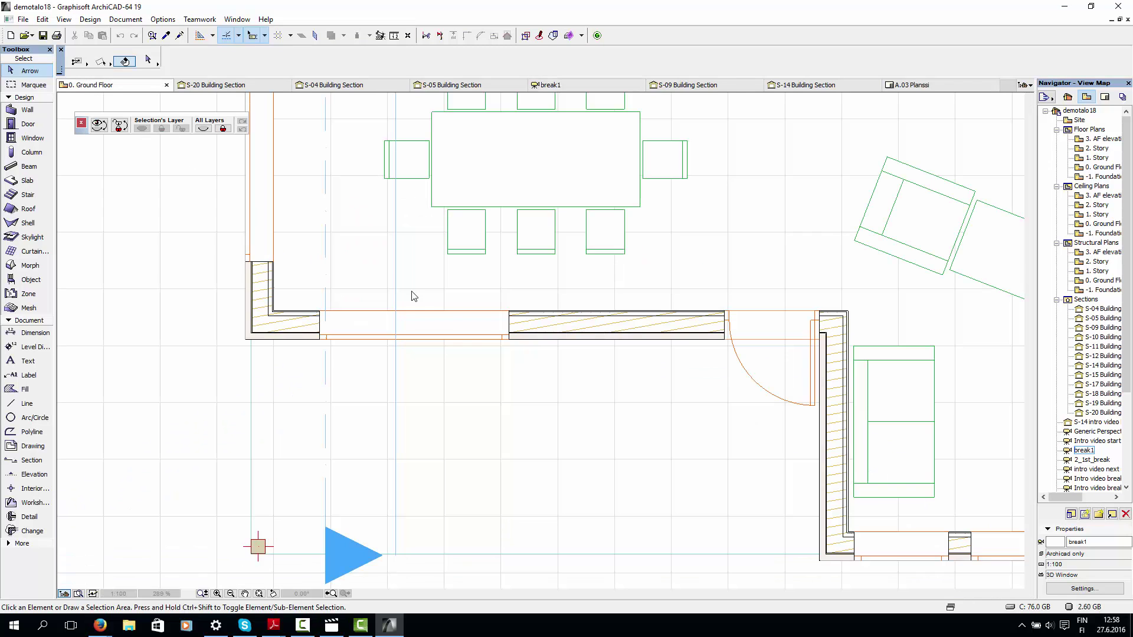
scroll(500, 337, down, 3)
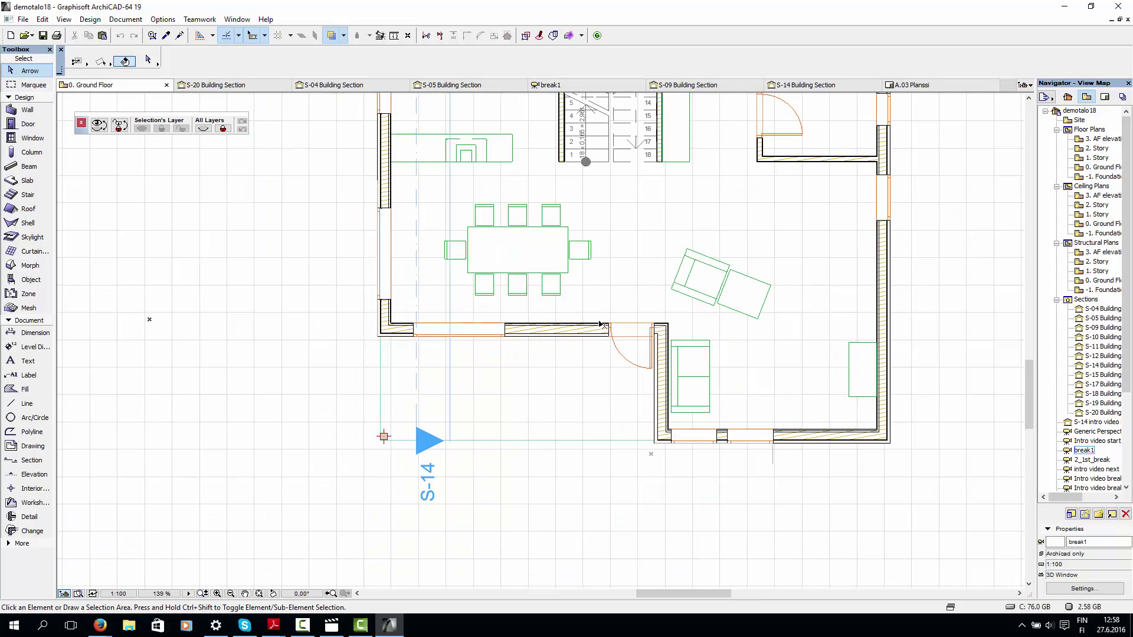
scroll(583, 331, up, 4)
scroll(487, 320, up, 5)
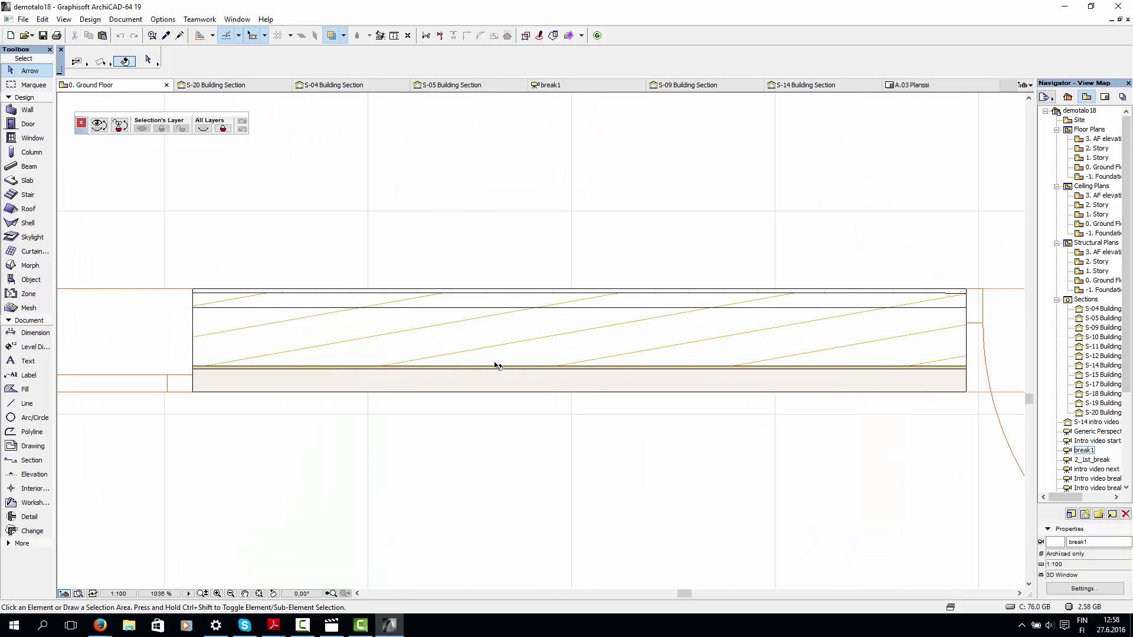
key(m)
click(495, 367)
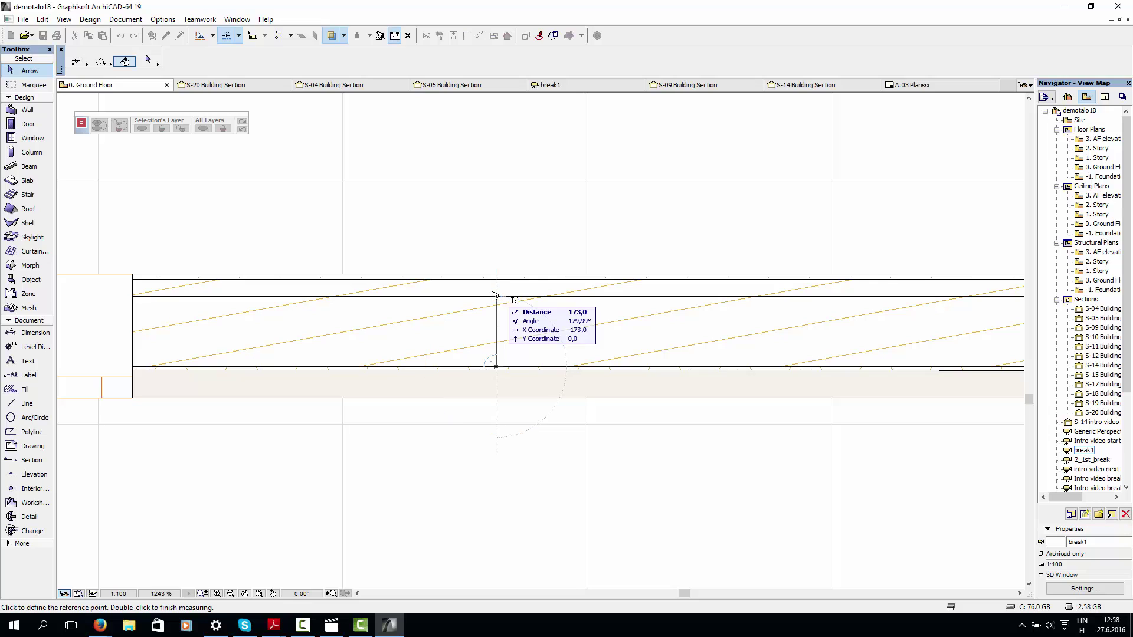
key(Escape)
Step: Make the AF Planks Ext layer visible on the ground floor plan
scroll(521, 340, down, 1)
scroll(523, 341, down, 2)
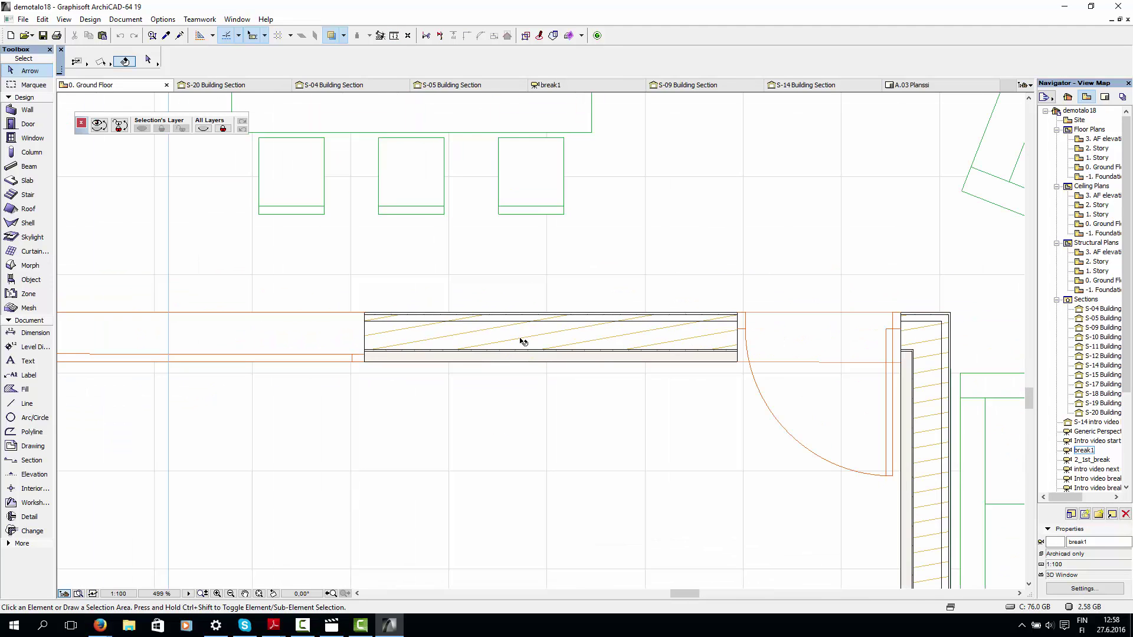
middle_drag(523, 341, 519, 371)
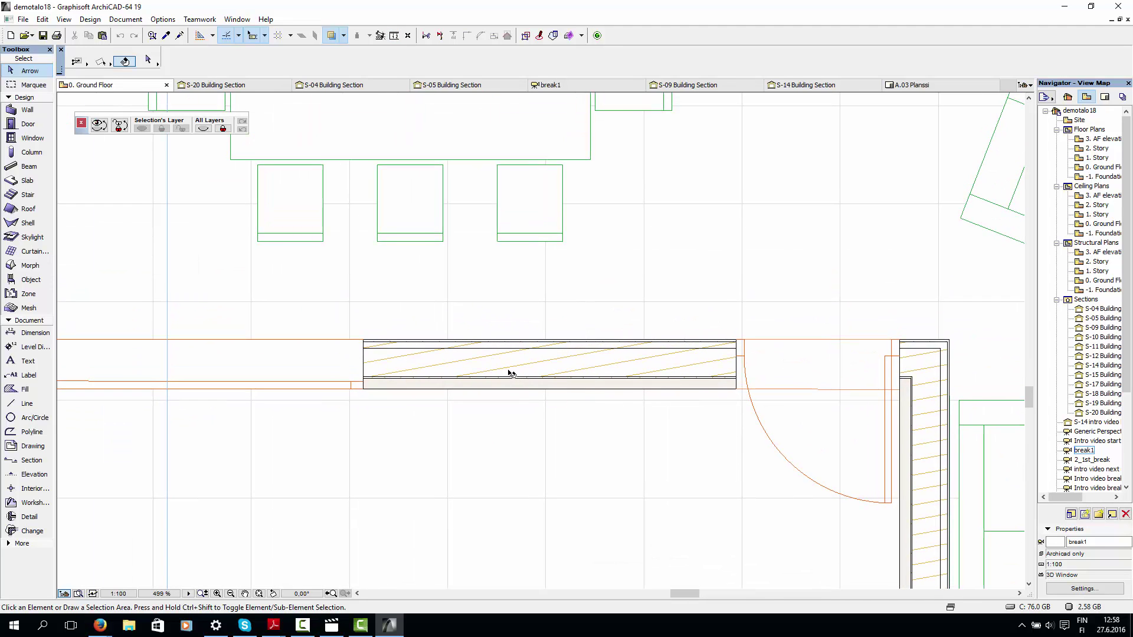
key(ctrl+l)
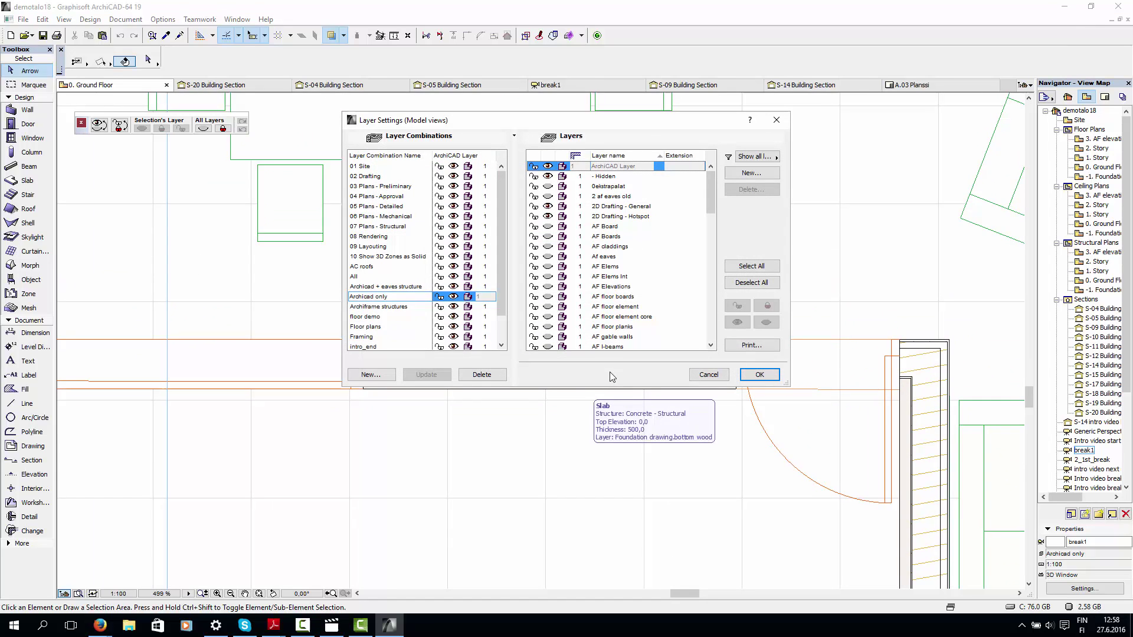
scroll(632, 295, down, 3)
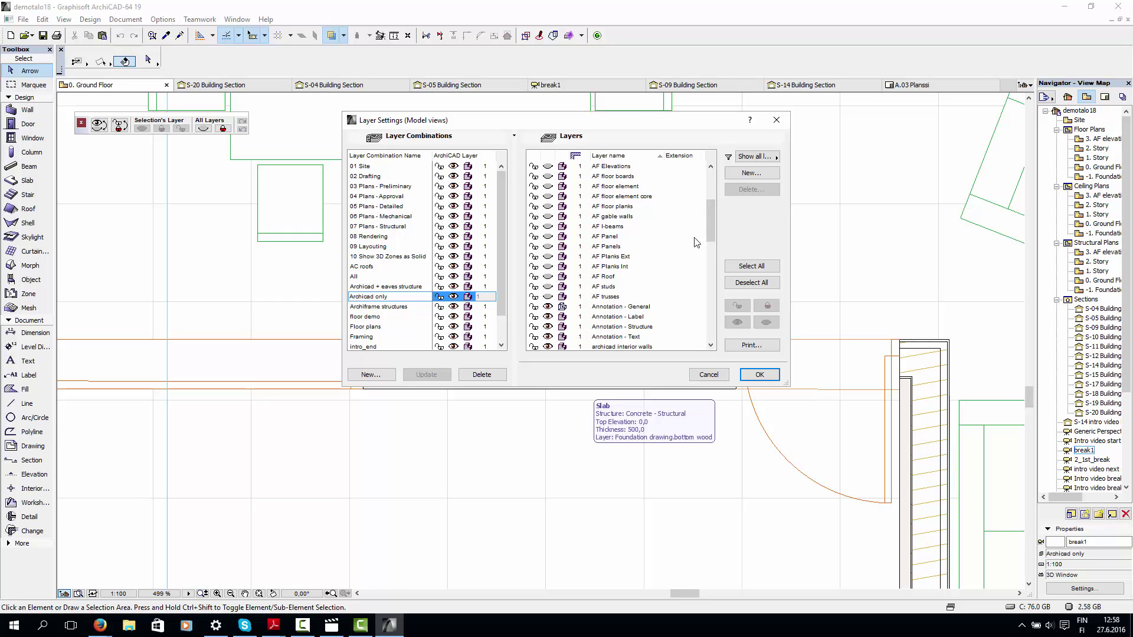
click(547, 256)
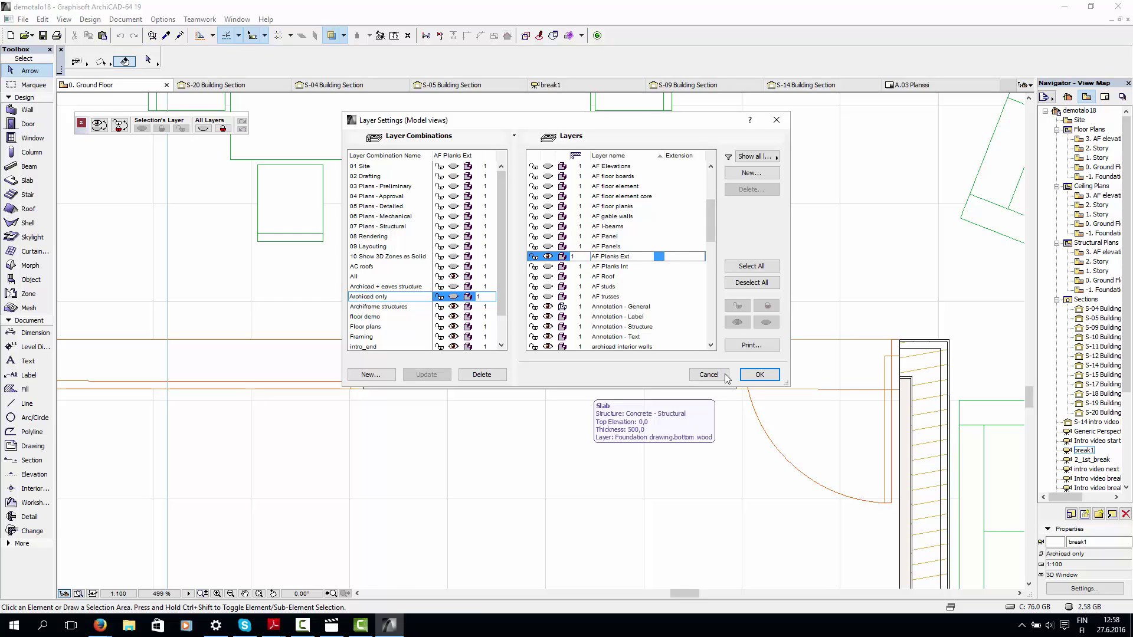
click(757, 378)
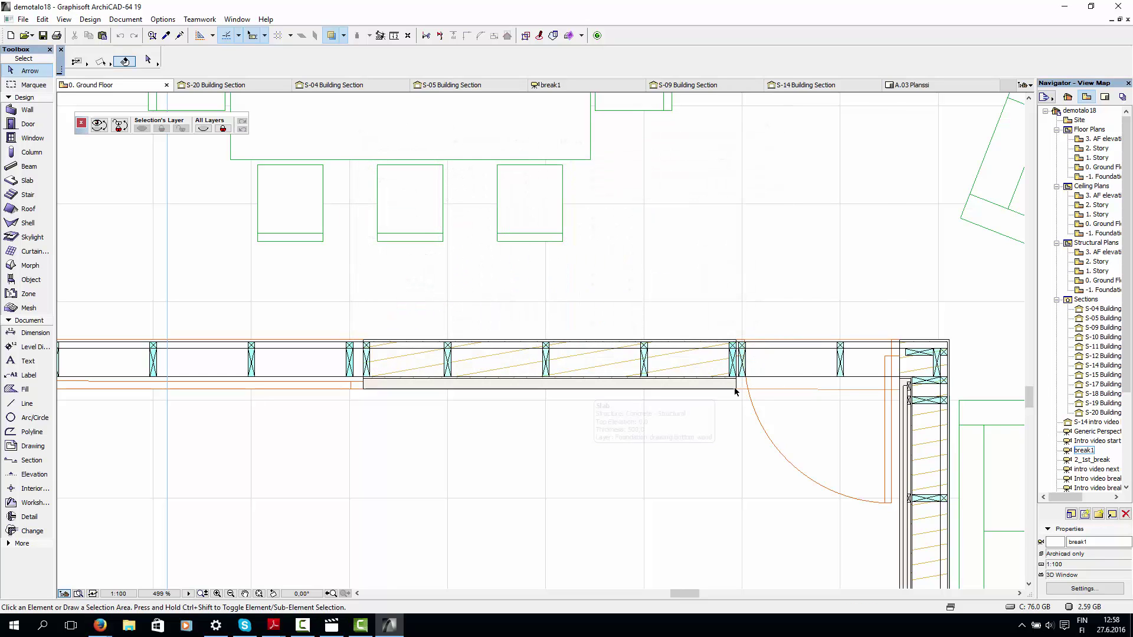
Step: Select the grouped framing planks of the terrace wall and show only them in 3D
click(452, 369)
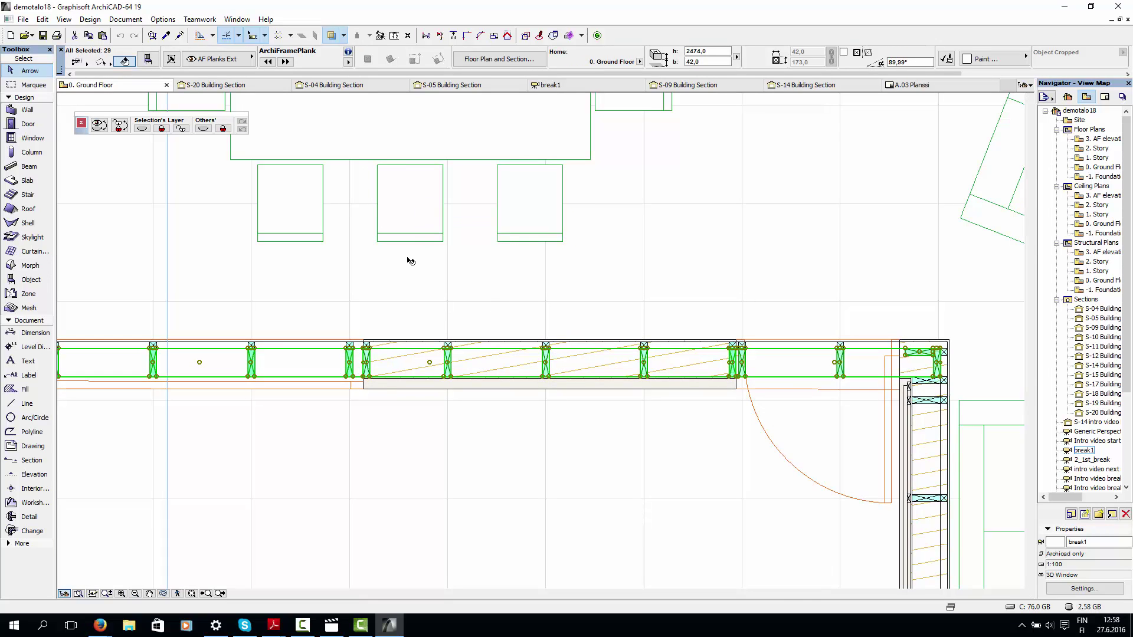
key(F5)
shift+middle_drag(526, 381, 439, 409)
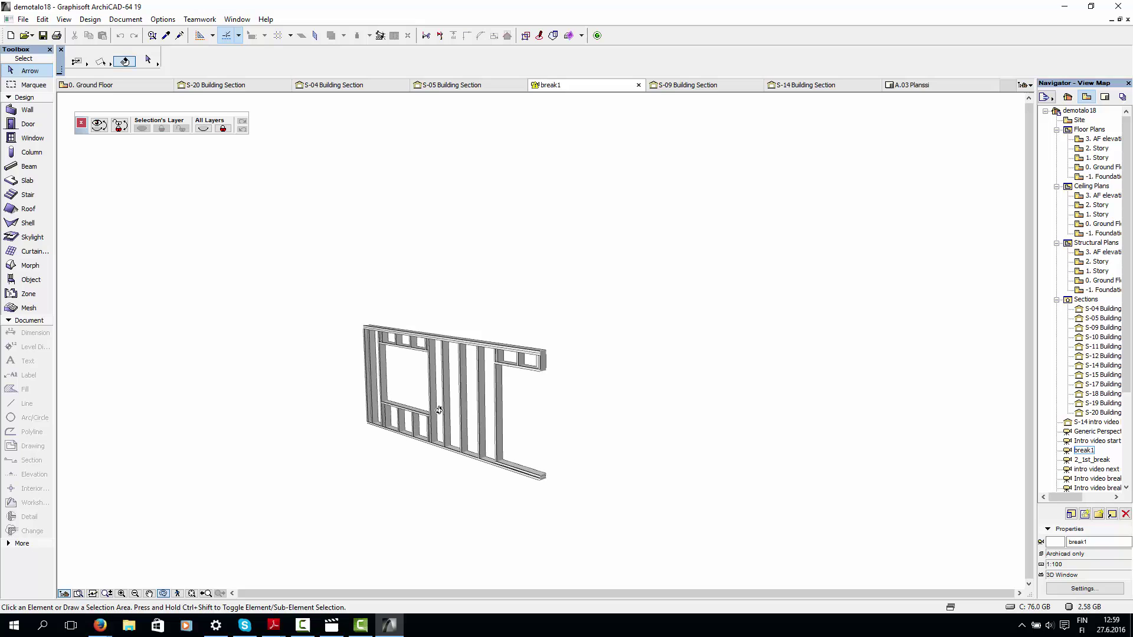
Step: Return to the ground floor plan, clear the selection and start measuring a wall stud from its outer corner
click(136, 85)
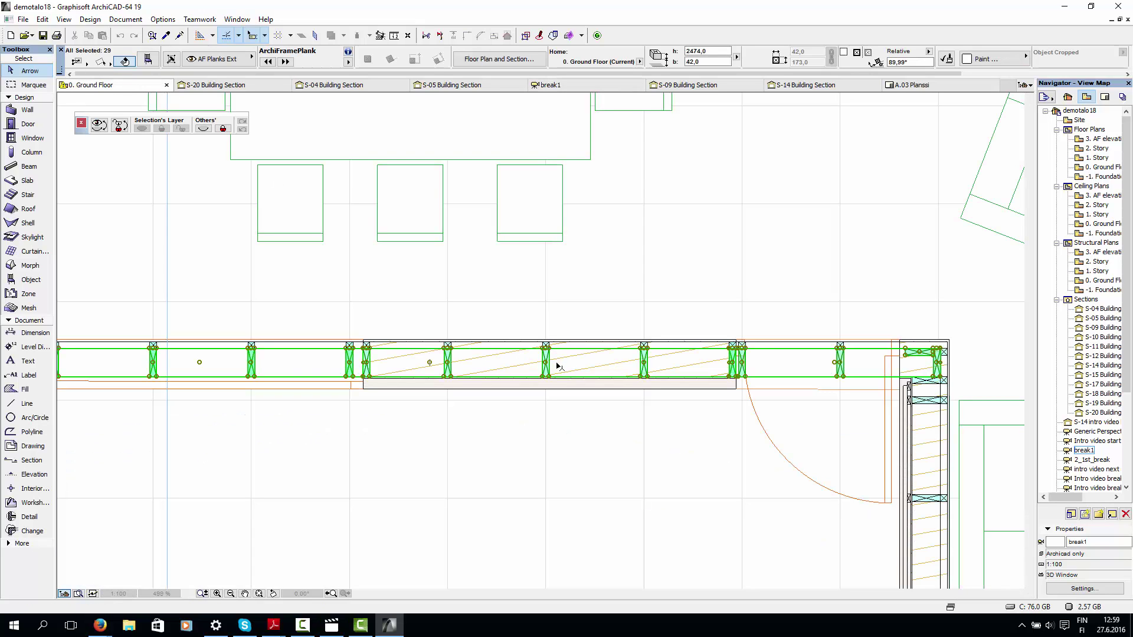
key(Escape)
scroll(551, 370, up, 5)
scroll(550, 369, up, 3)
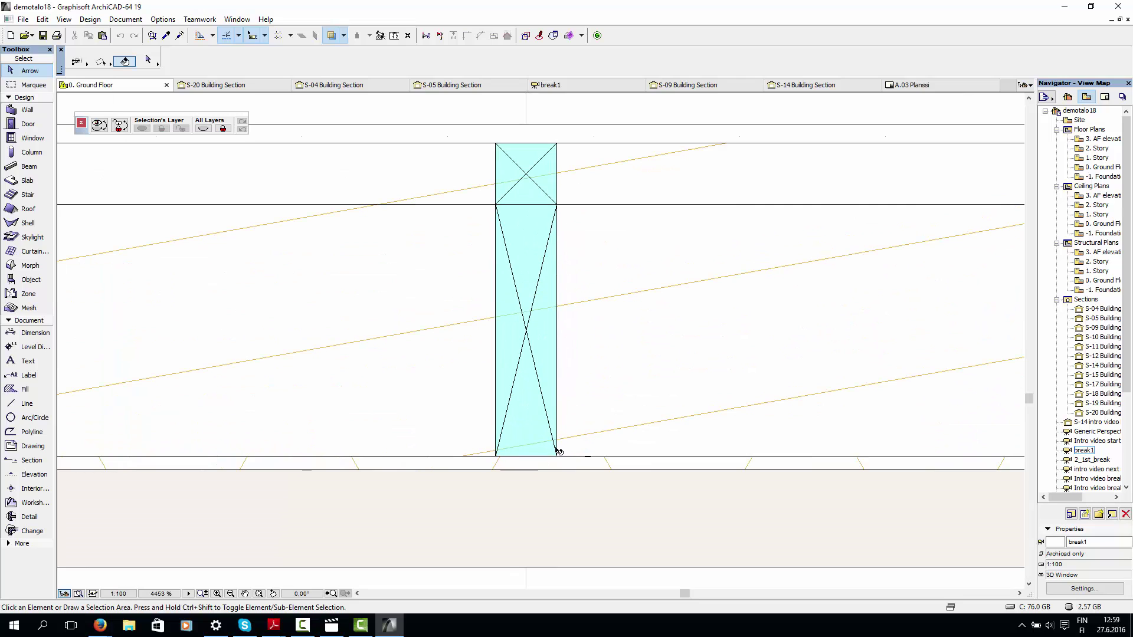
key(m)
click(556, 455)
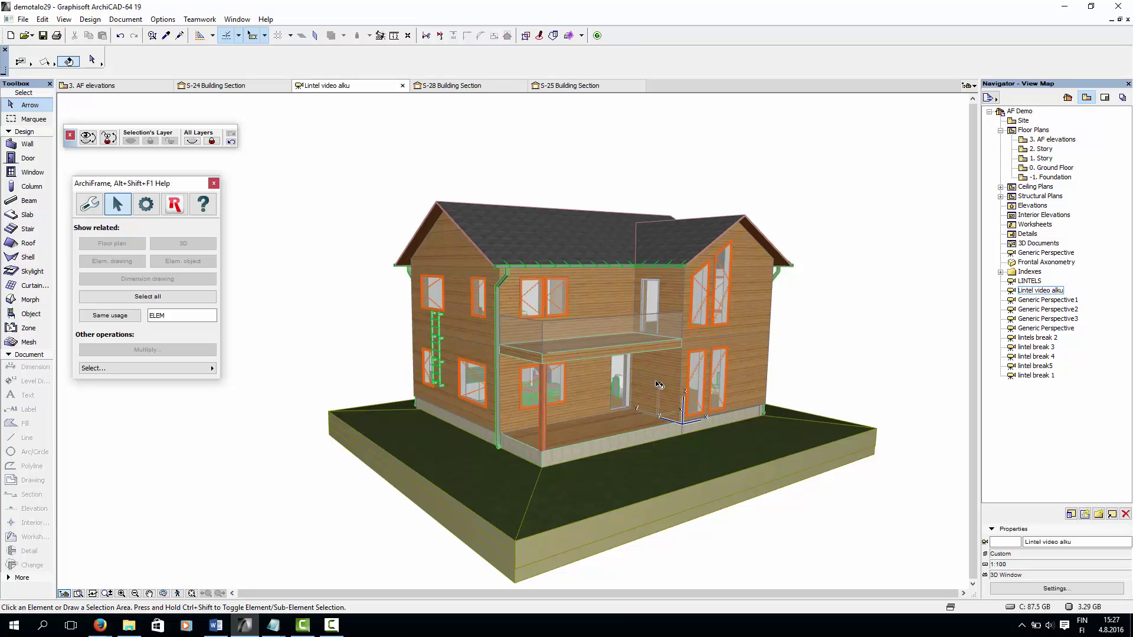
Step: Select the ground-floor exterior wall behind the terrace in 3D and hide its layer
scroll(659, 385, up, 4)
scroll(659, 384, up, 3)
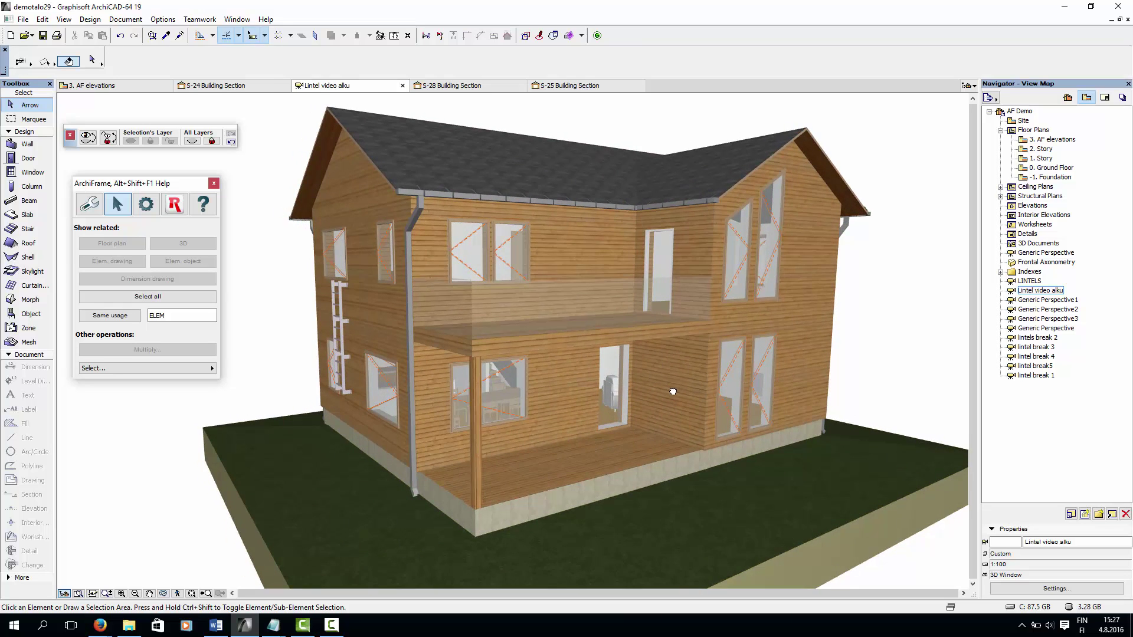
click(564, 393)
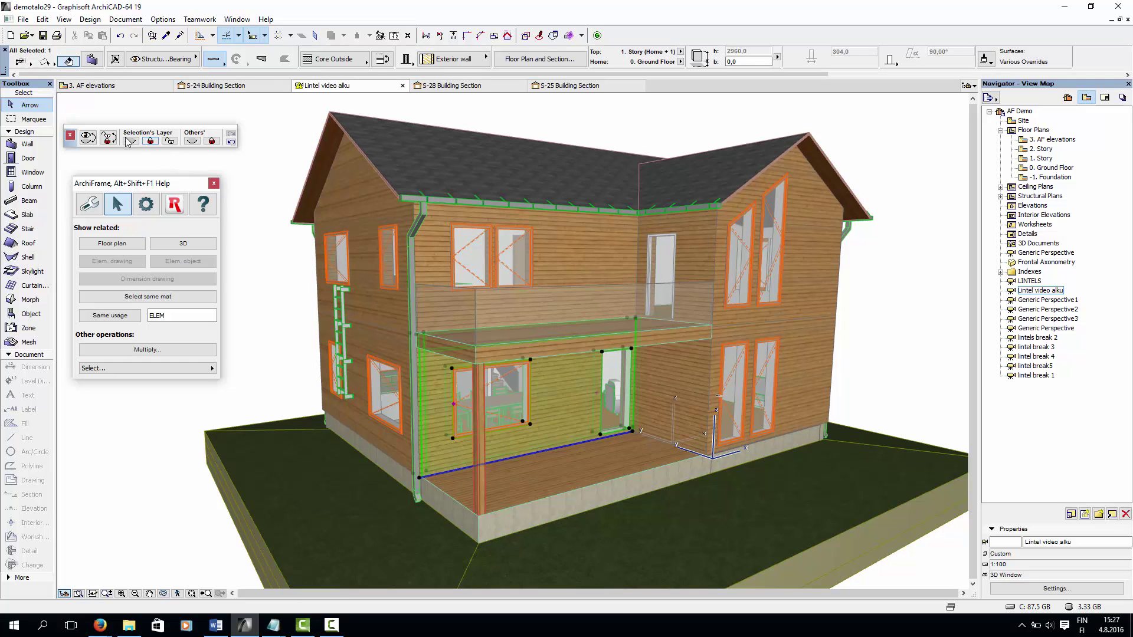
click(131, 141)
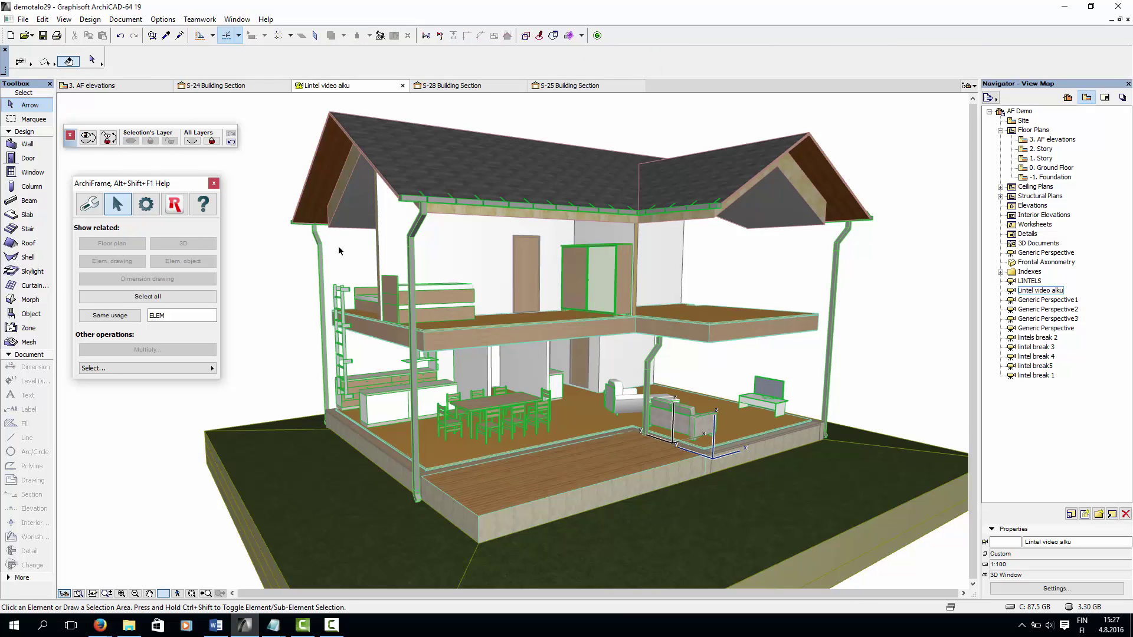
Step: Apply the AF Work layer combination to the 3D model
shift+middle_drag(338, 246, 378, 251)
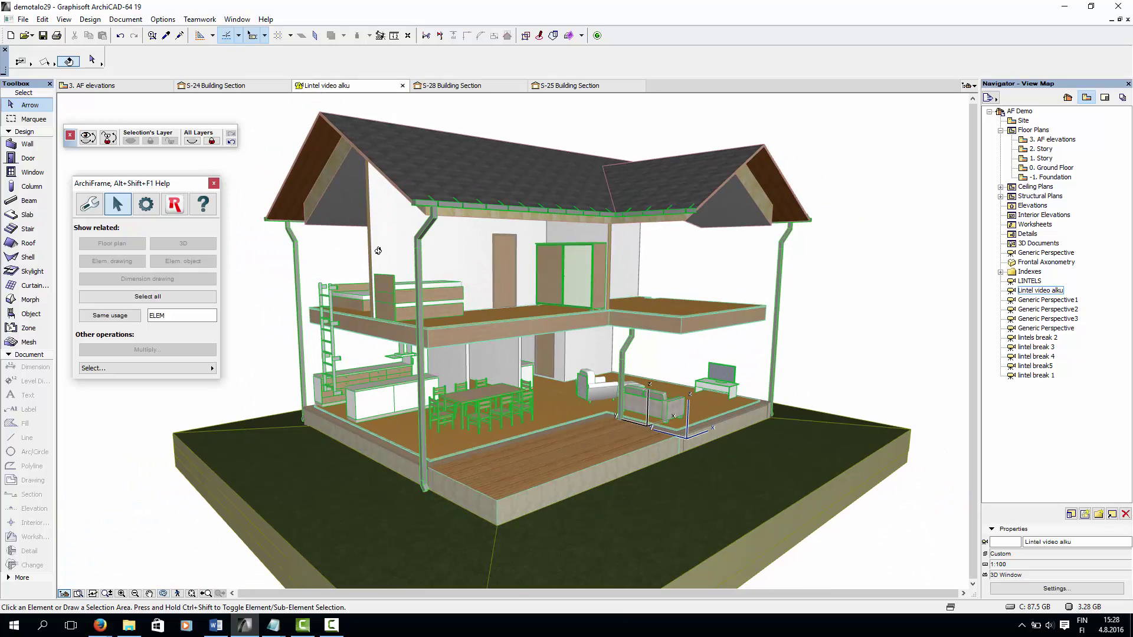
key(ctrl+l)
click(373, 237)
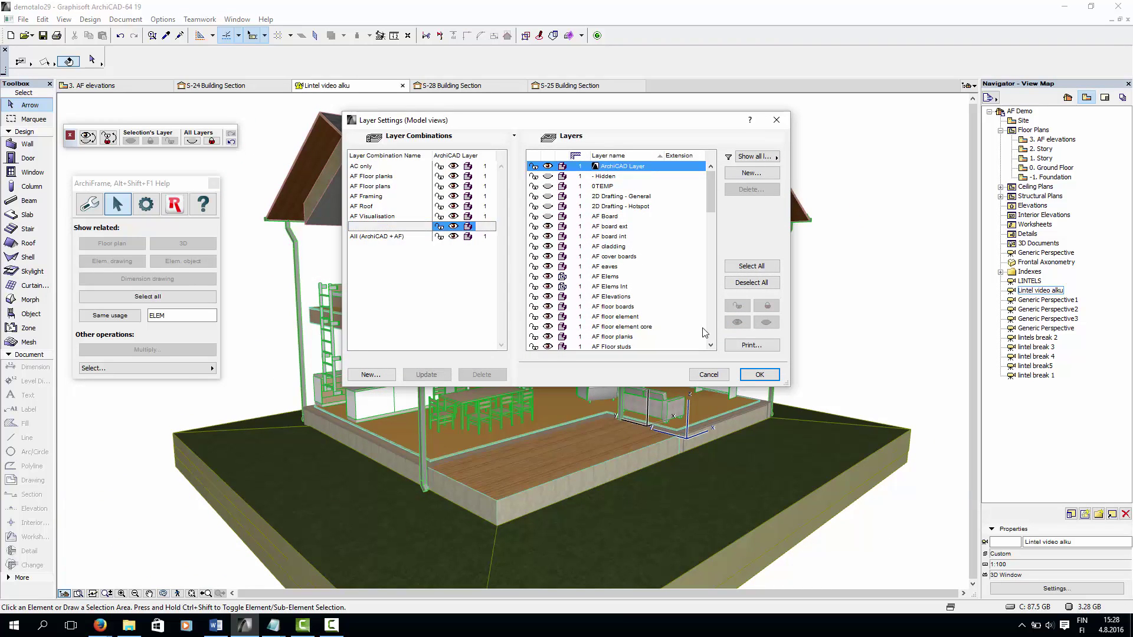
click(759, 374)
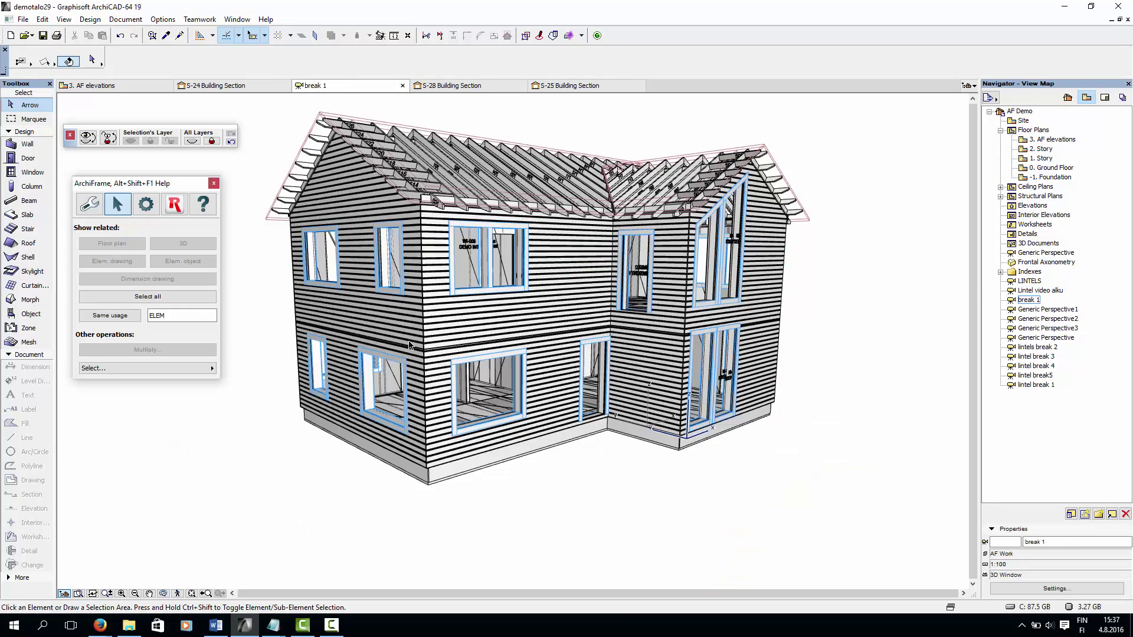
Step: Select the upper-storey cladding panel beside the house corner and hide its AF cladding layer
scroll(422, 326, up, 5)
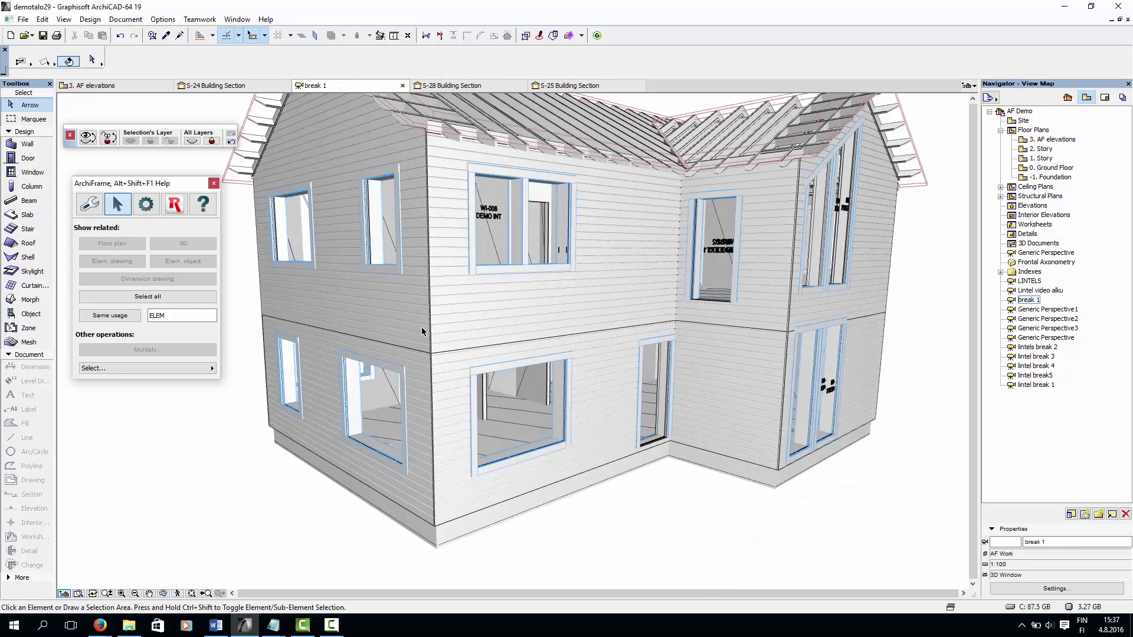
scroll(460, 316, up, 3)
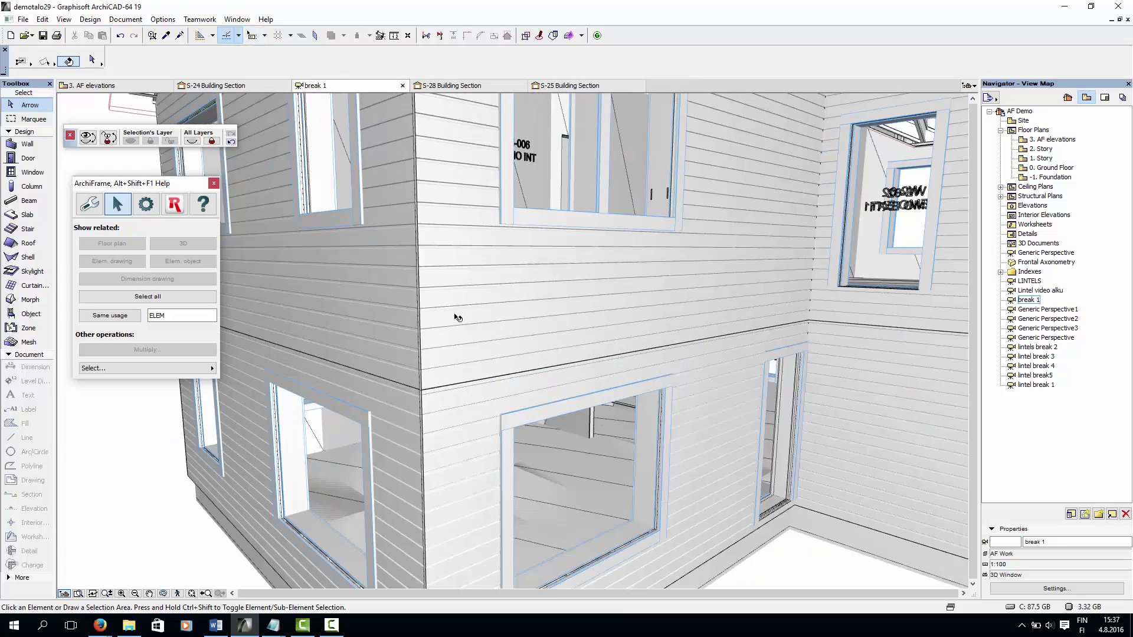
scroll(438, 319, up, 4)
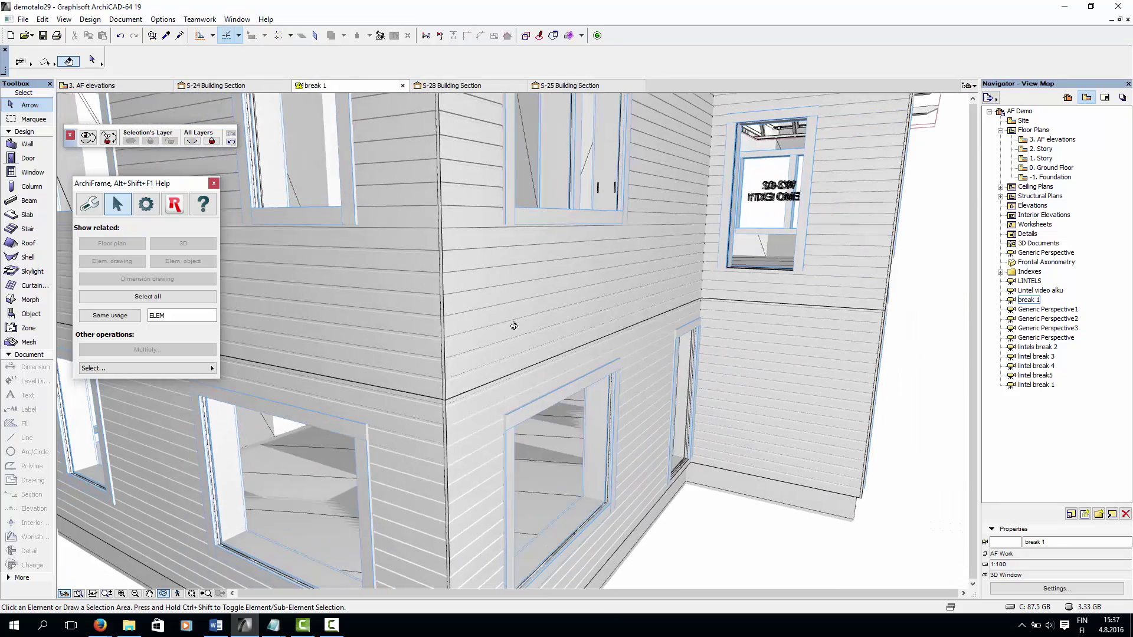
click(453, 247)
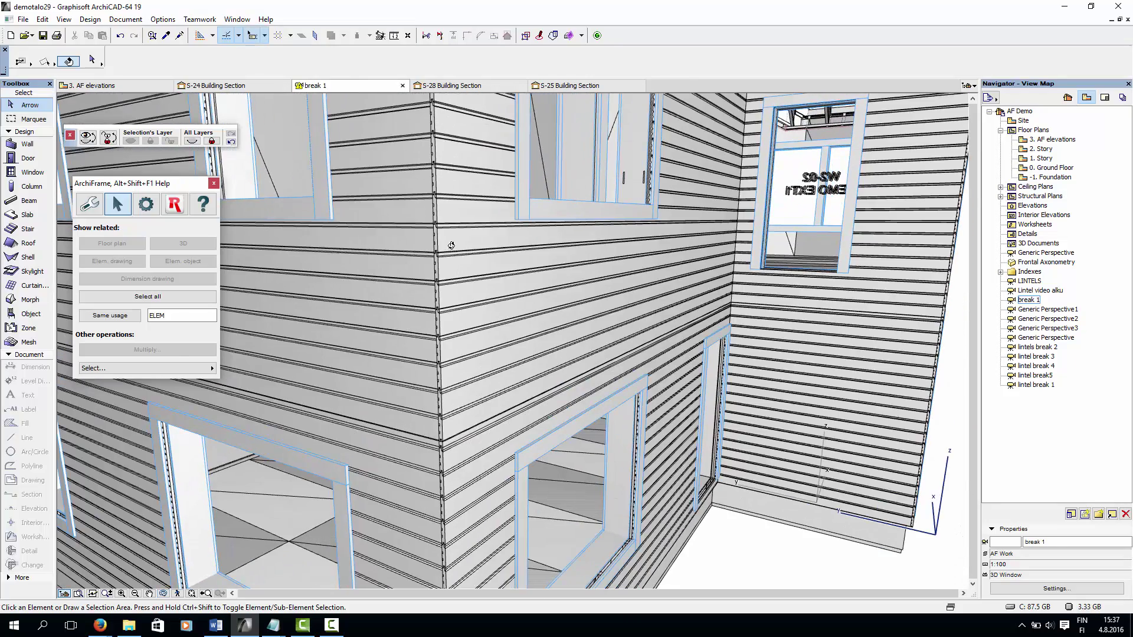
click(452, 247)
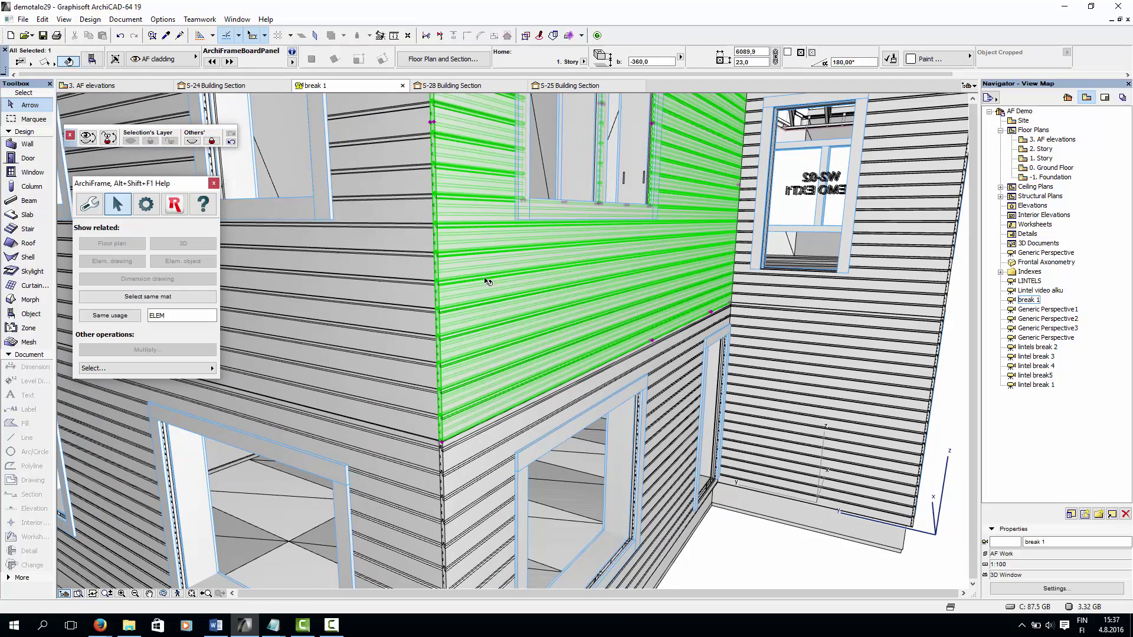
scroll(577, 307, down, 4)
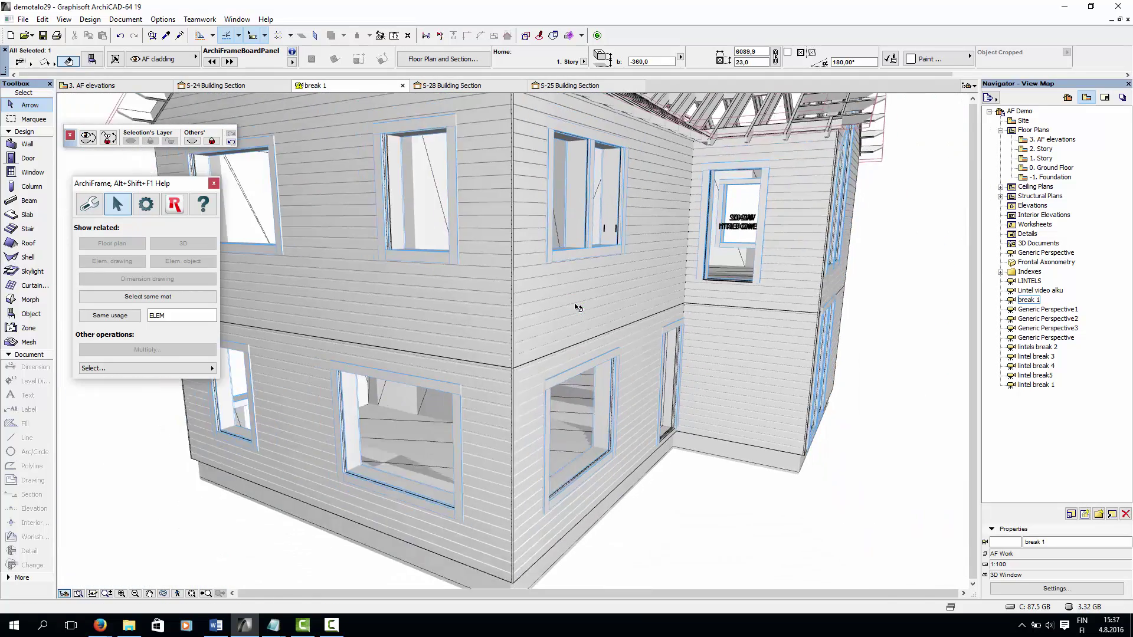
shift+middle_drag(577, 307, 332, 319)
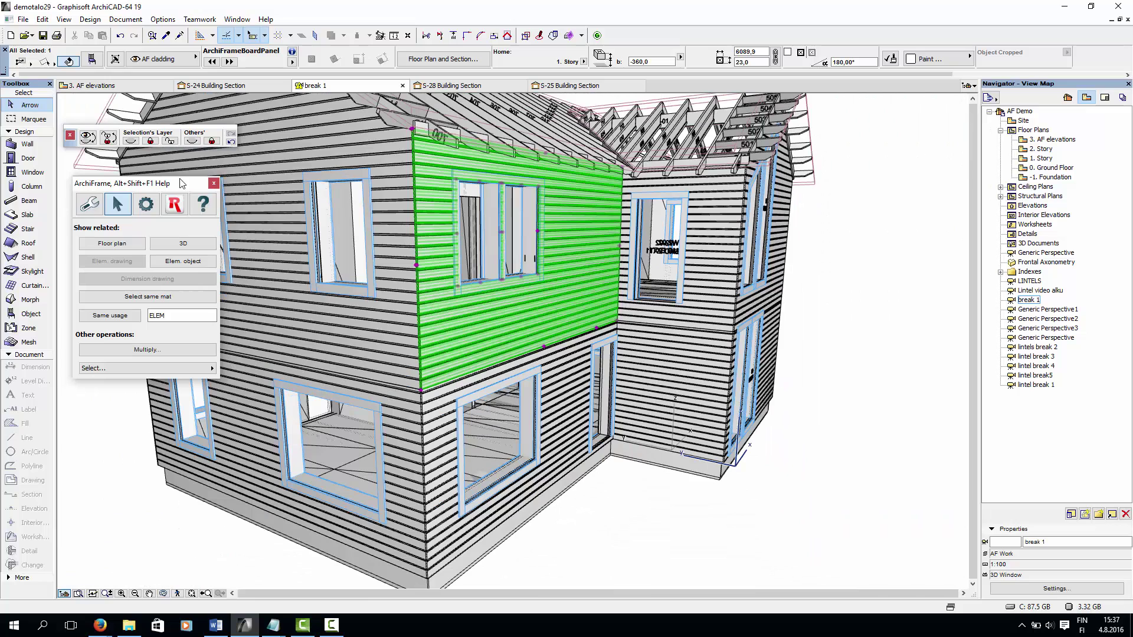
click(134, 144)
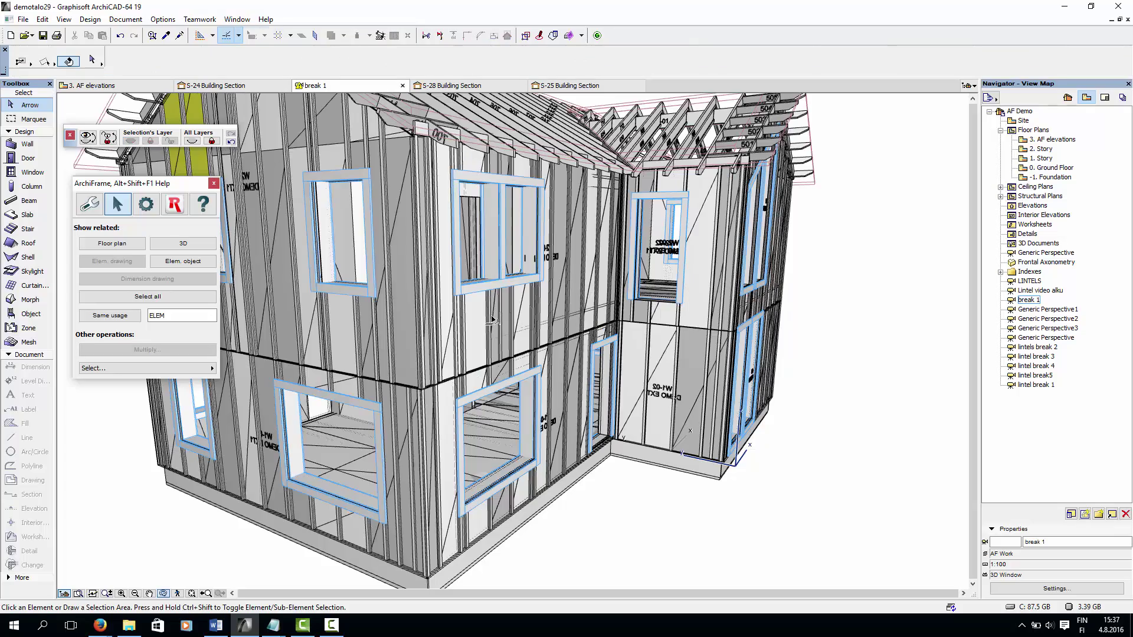
Step: Select the vertical studs on the upper-storey wall and hide the AF studs layer in the layer settings
shift+middle_drag(492, 318, 357, 325)
scroll(595, 283, up, 6)
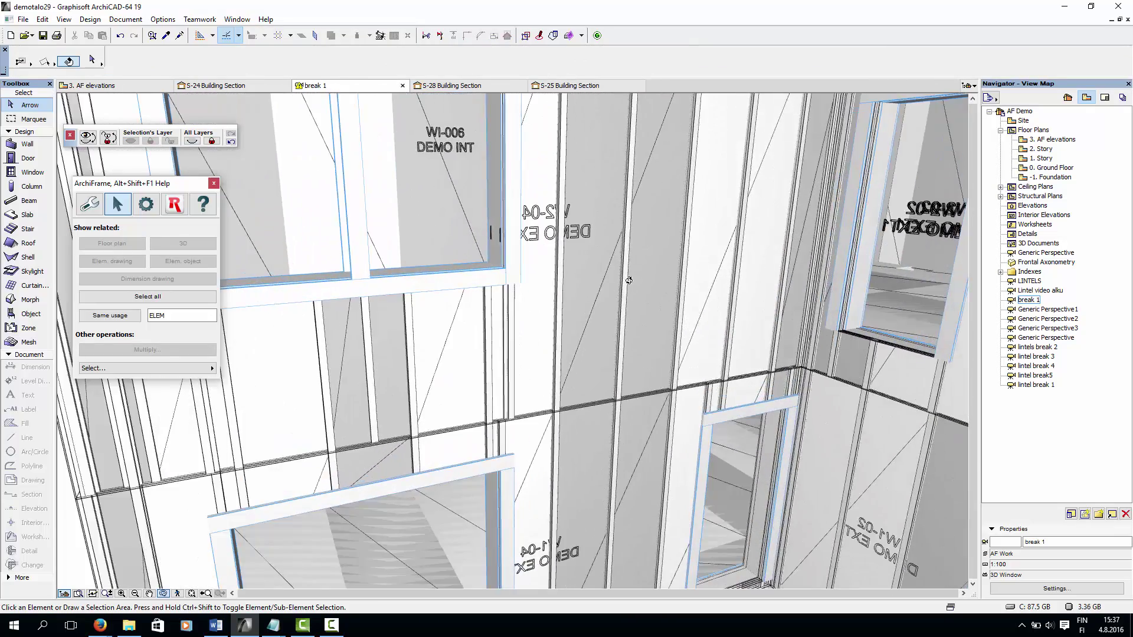
scroll(629, 280, down, 3)
middle_drag(618, 259, 611, 323)
click(625, 326)
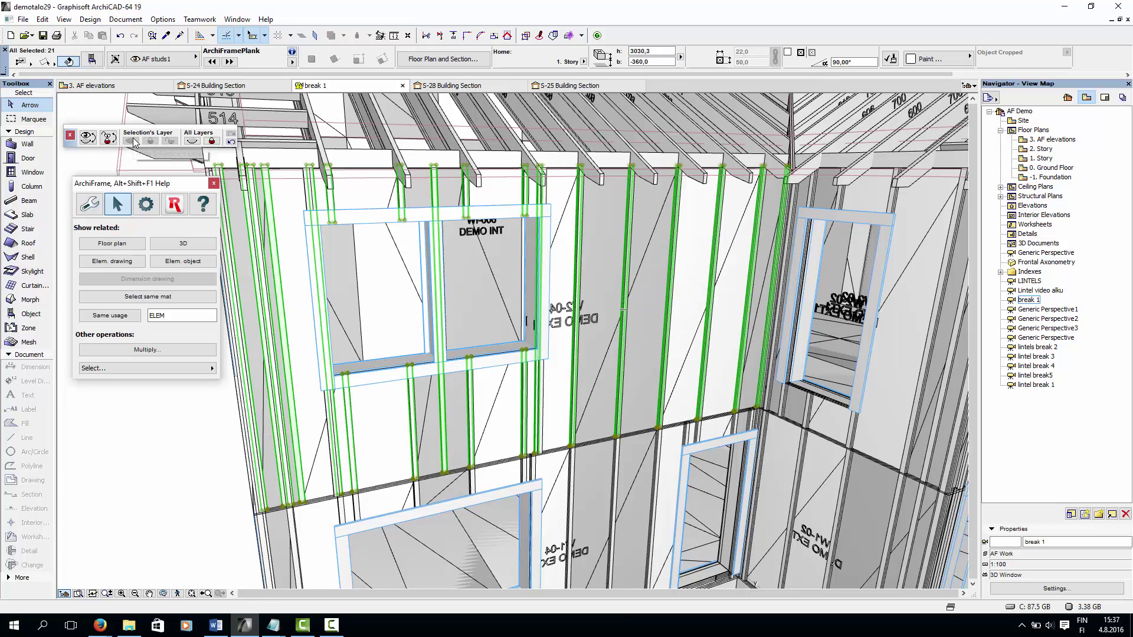
key(ctrl+l)
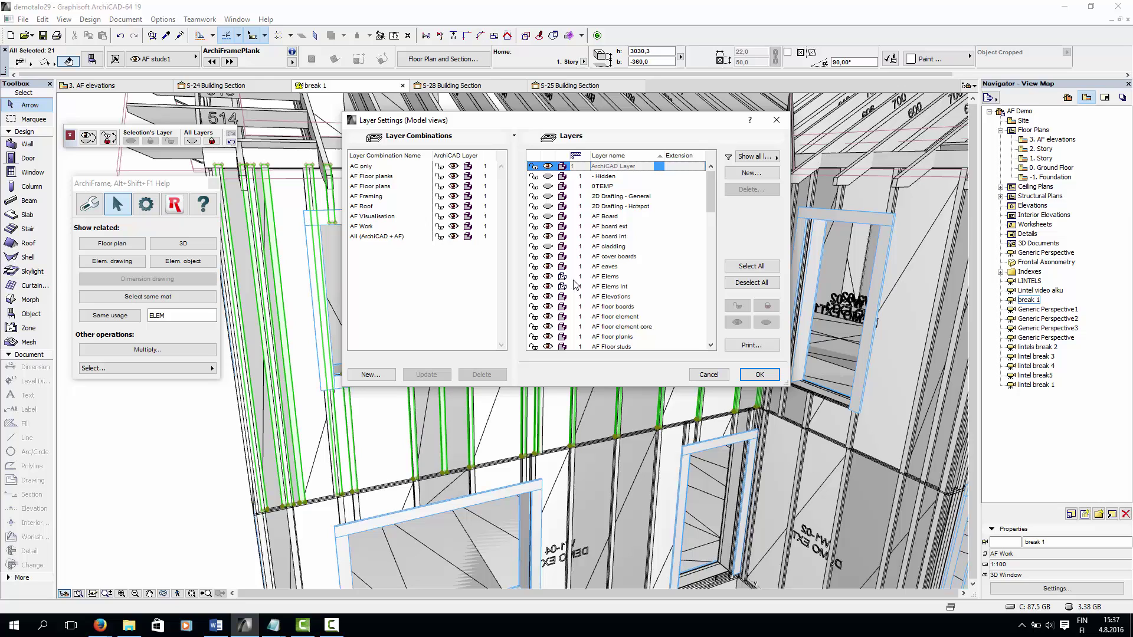
scroll(573, 294, down, 3)
click(547, 326)
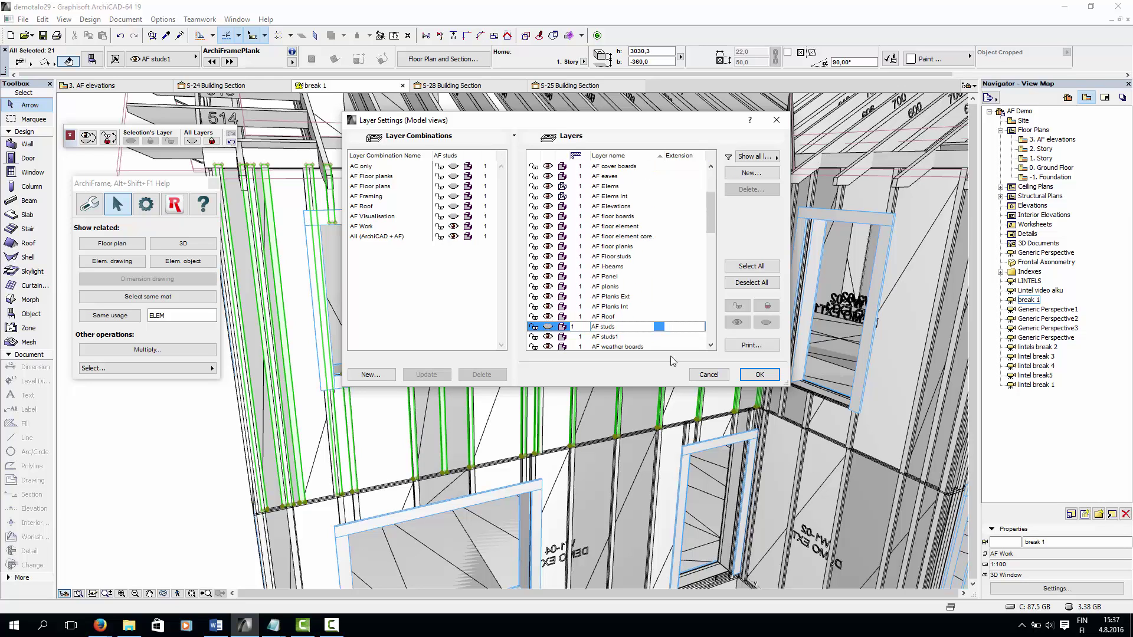
click(759, 375)
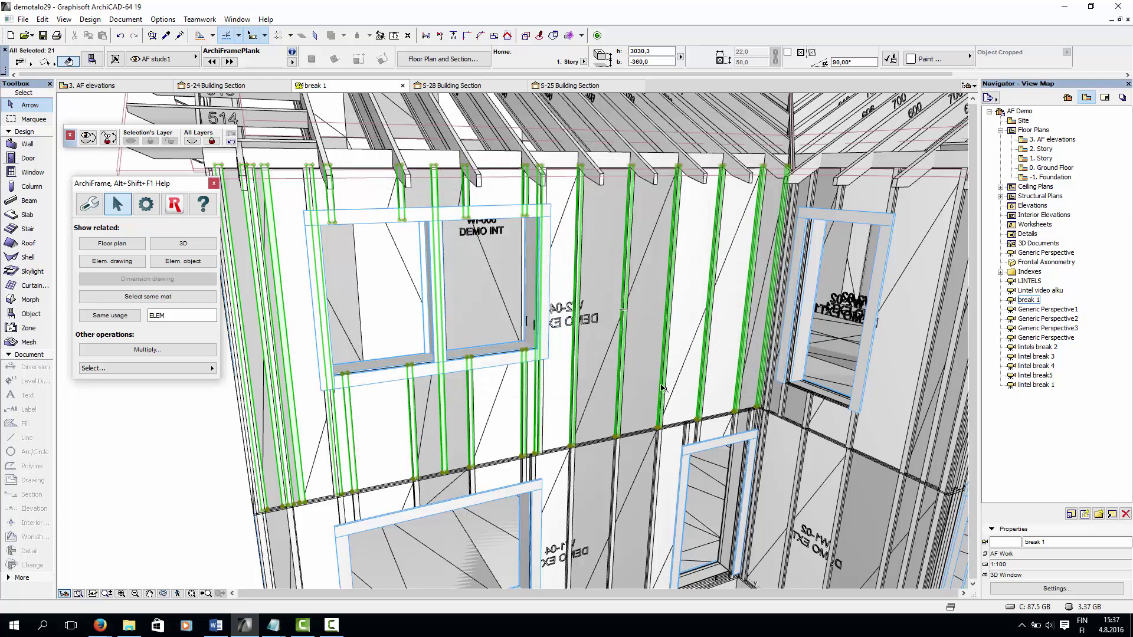
Step: Hide the AF studs1 layer that holds the selected vertical studs
shift+click(622, 361)
shift+click(623, 361)
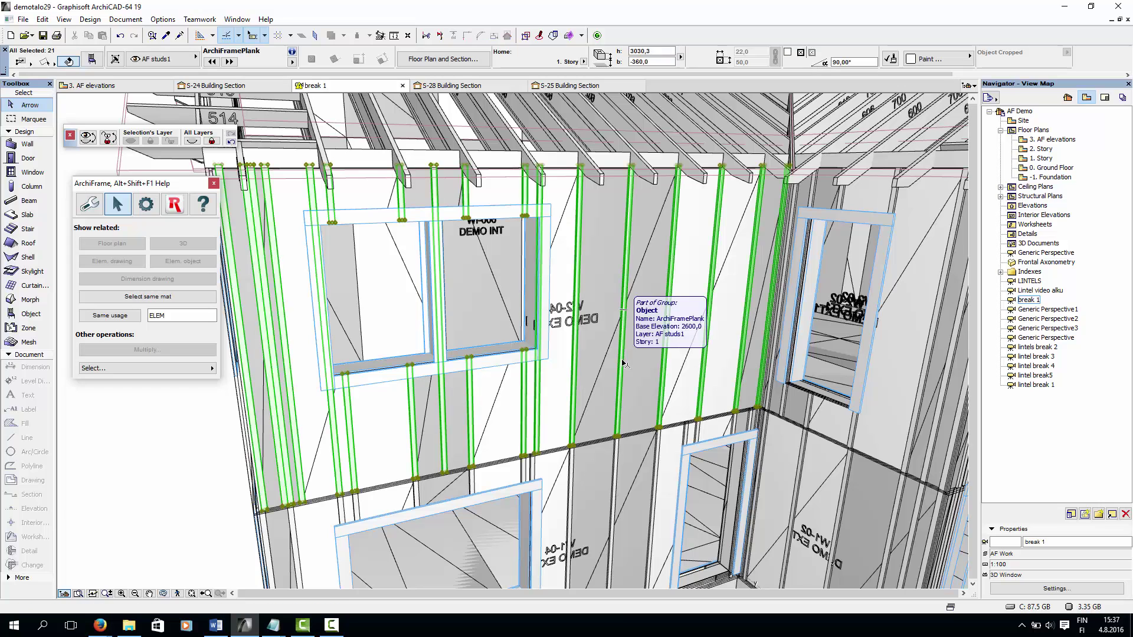
key(ctrl+l)
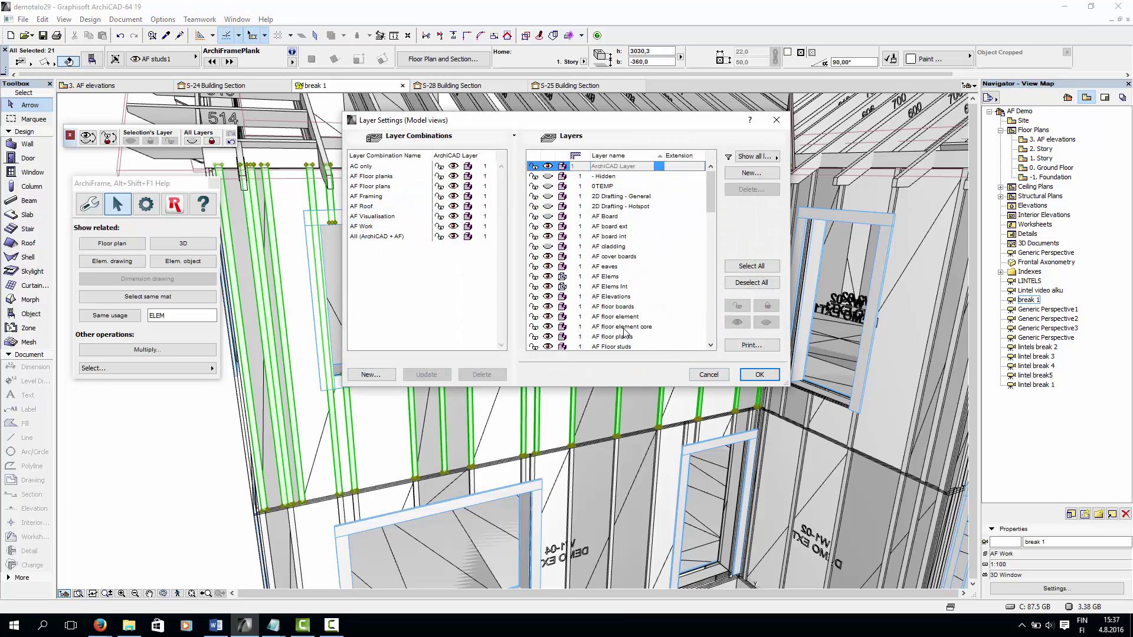
scroll(580, 323, down, 3)
click(550, 336)
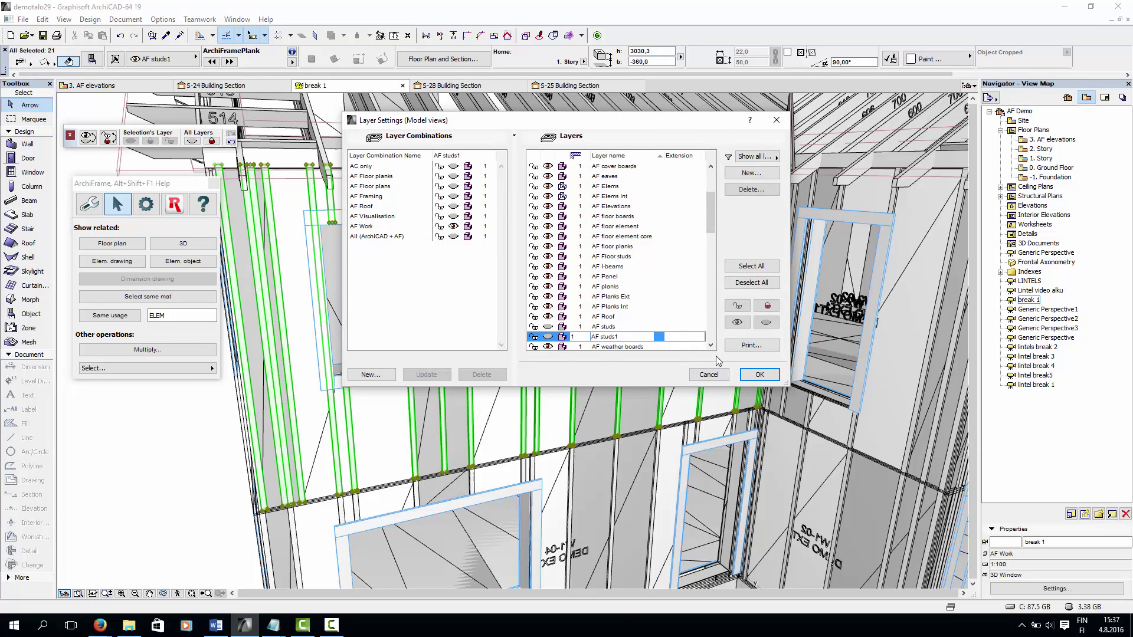
click(759, 375)
Step: Hide the upper wall's exterior boards on AF board ext and the framing behind them on AF Planks Ext
click(667, 386)
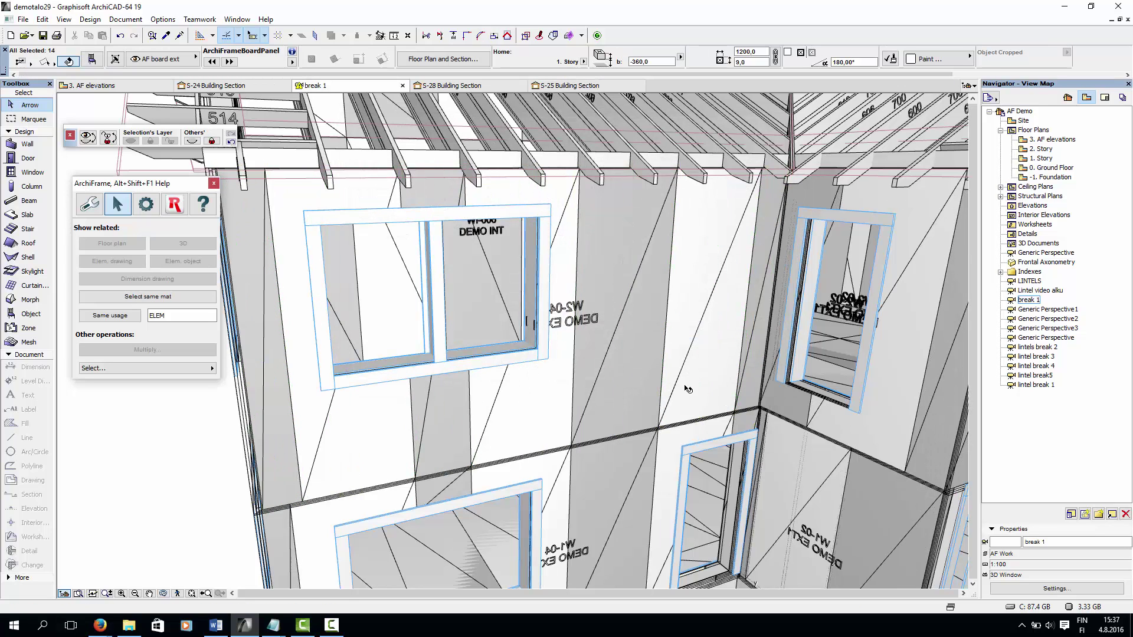
click(132, 142)
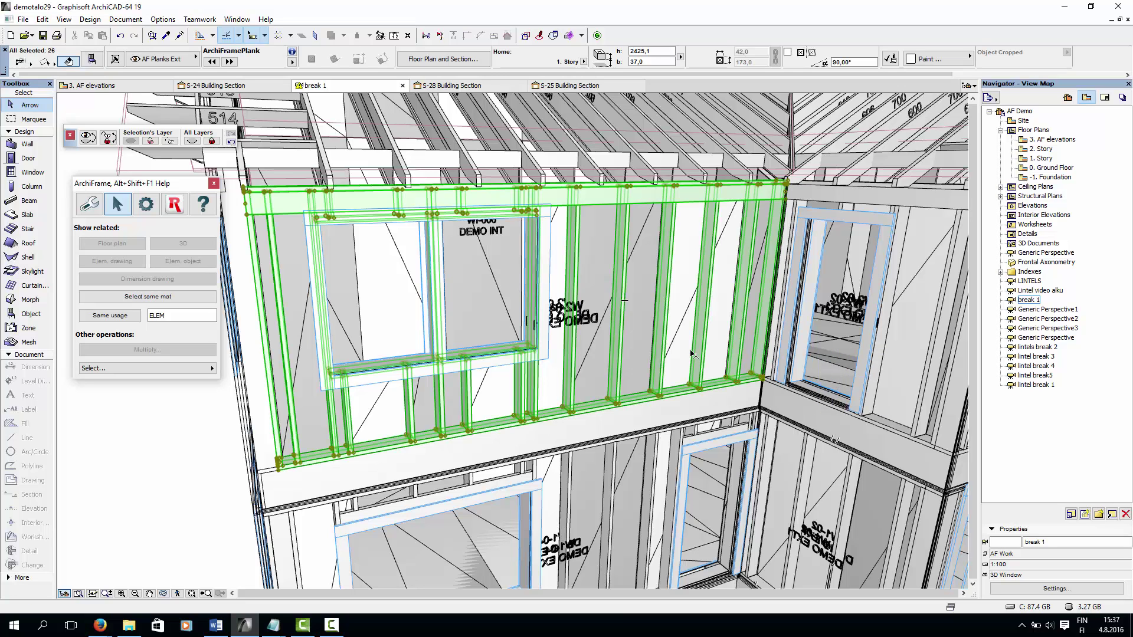
key(ctrl+l)
scroll(571, 302, down, 4)
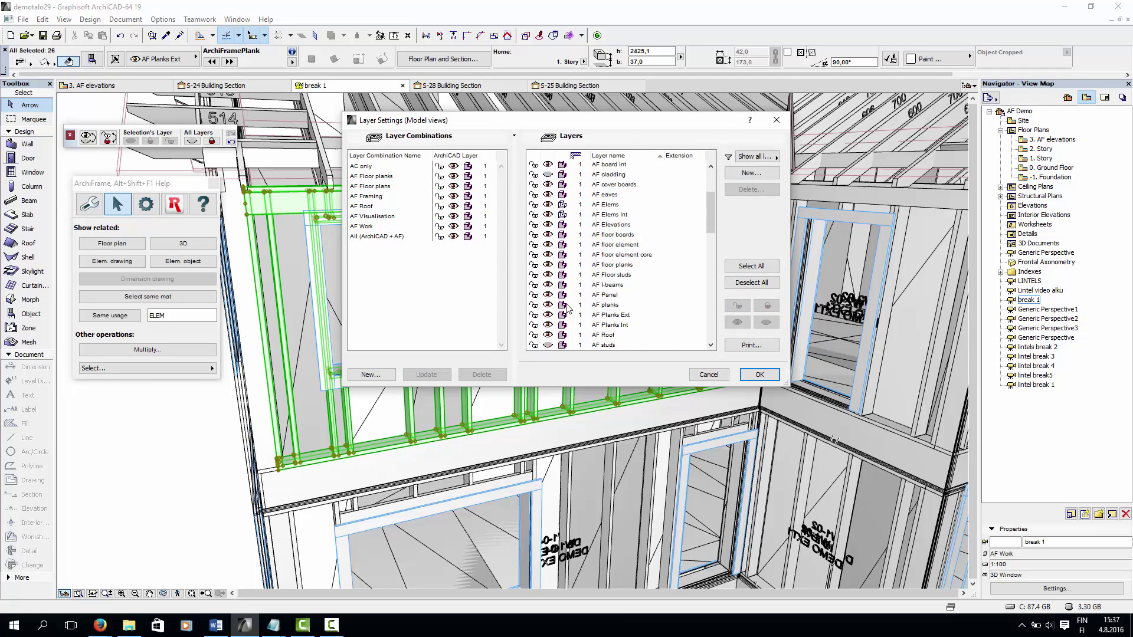
click(547, 266)
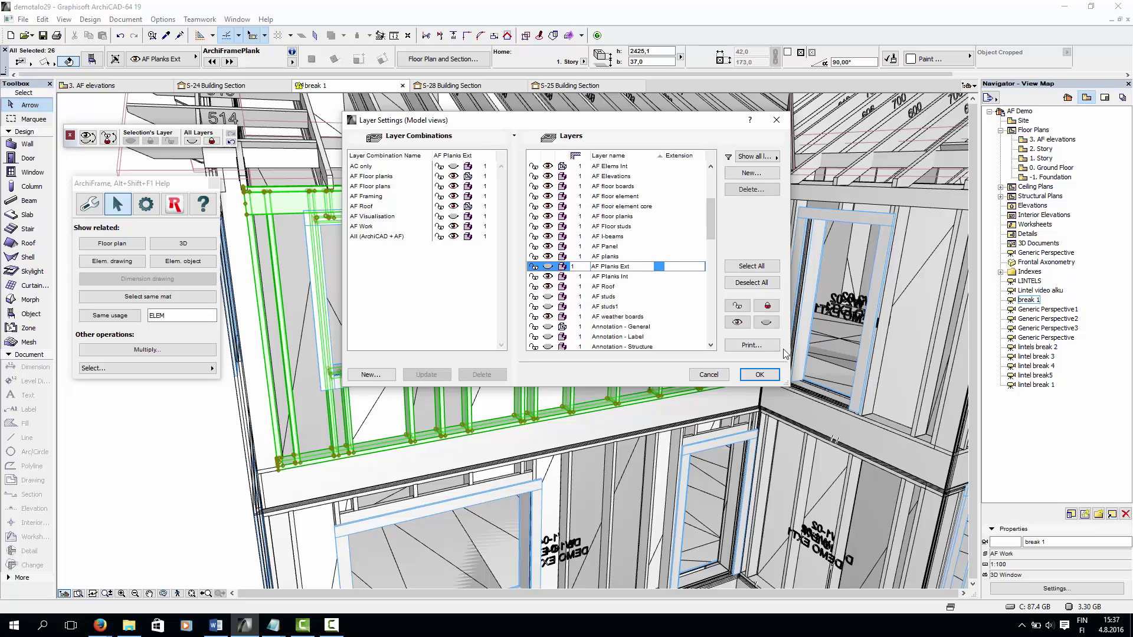
click(759, 374)
Step: Select the upper wall's interior boards, hide their AF board int layer and view the whole remaining framing
click(626, 347)
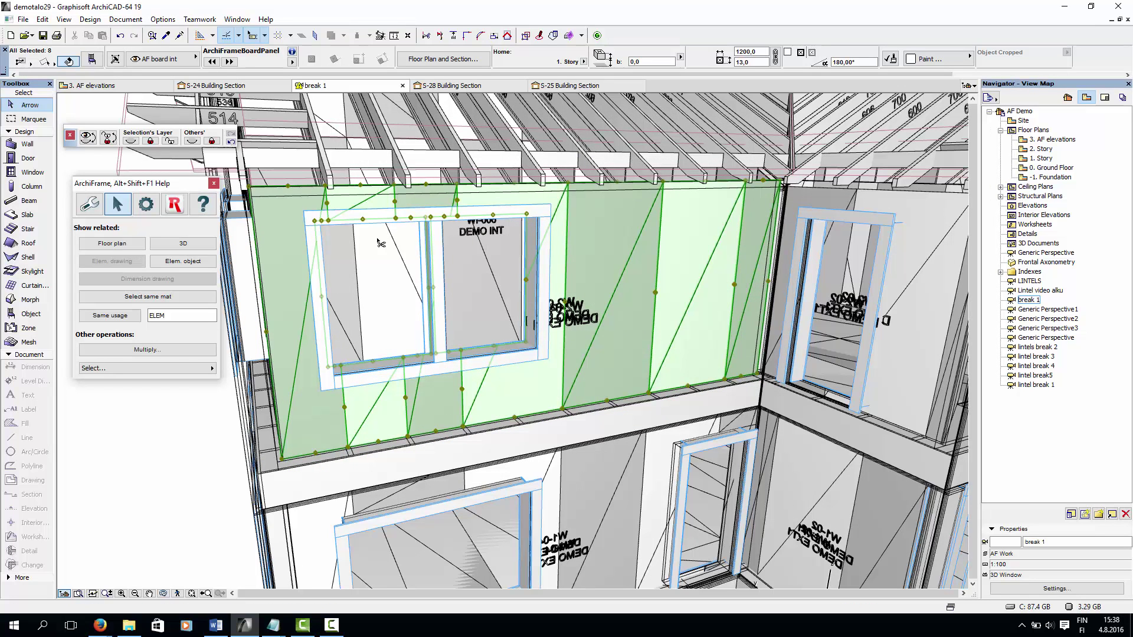
key(ctrl+l)
click(757, 376)
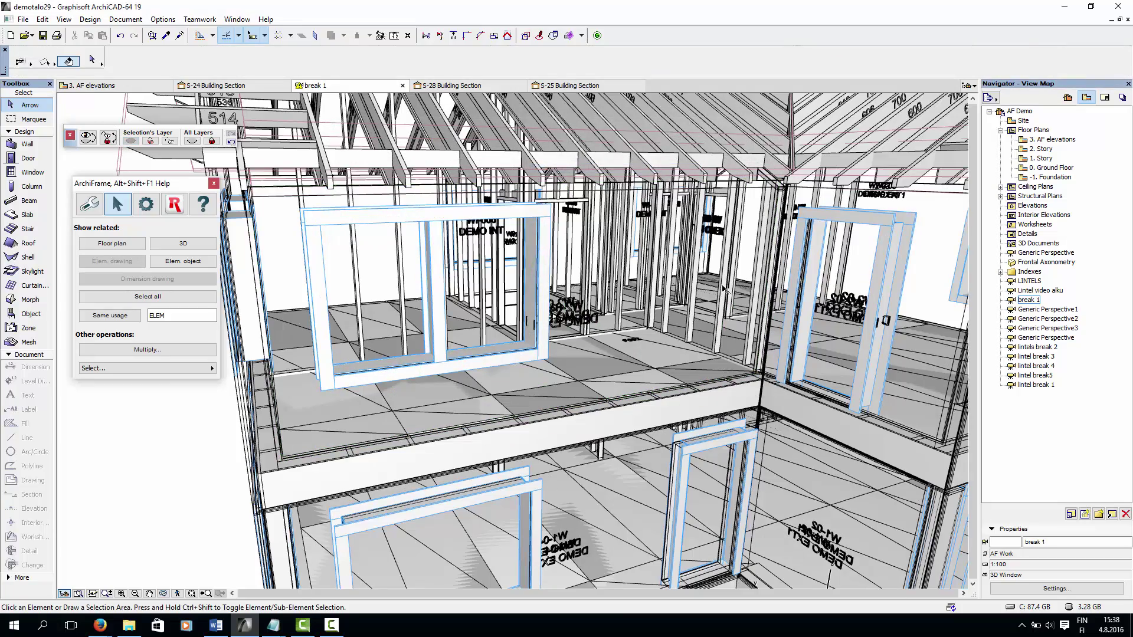
scroll(769, 329, down, 8)
shift+middle_drag(769, 329, 833, 436)
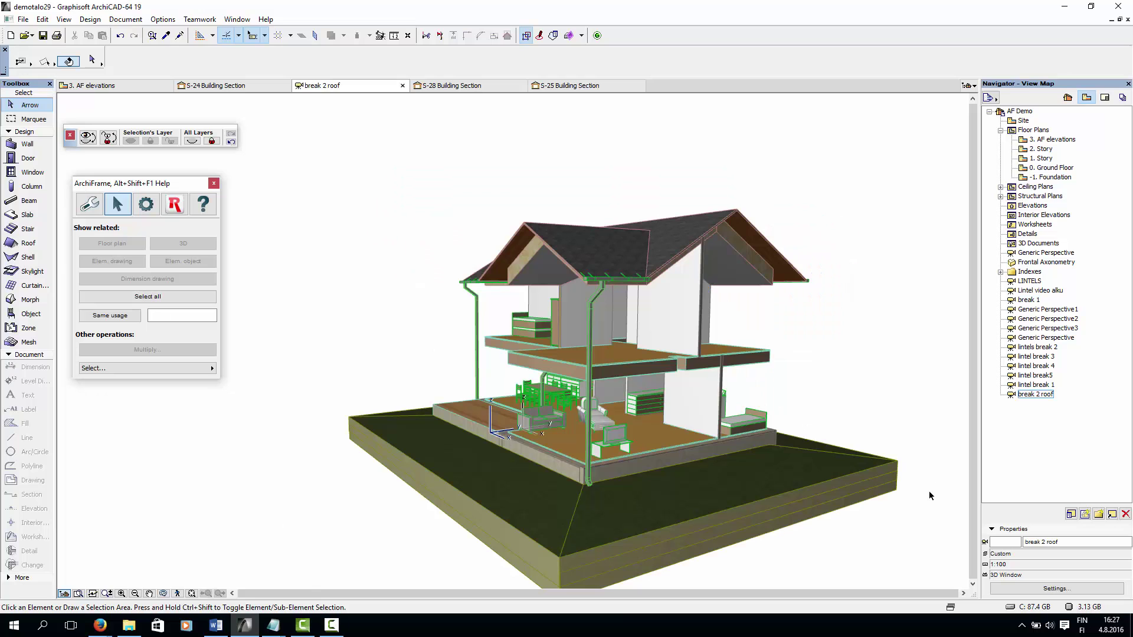
Step: Inspect the upper and lower roof structures at the gable eave in the break 2 roof view, leaving nothing selected
scroll(792, 284, up, 10)
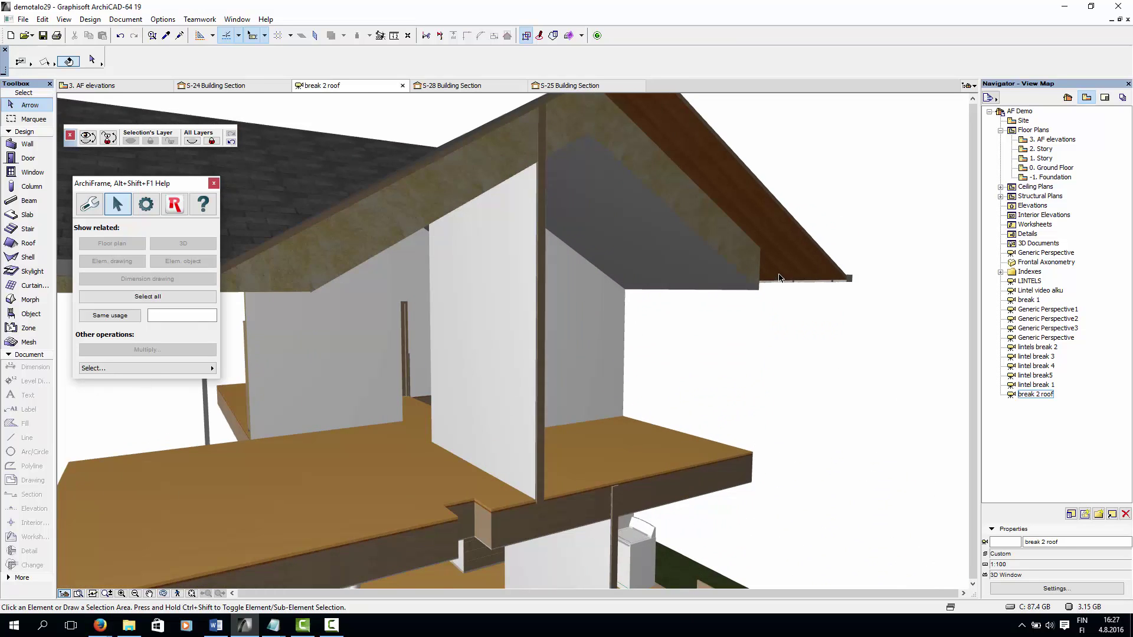
shift+middle_drag(787, 326, 792, 357)
shift+click(835, 320)
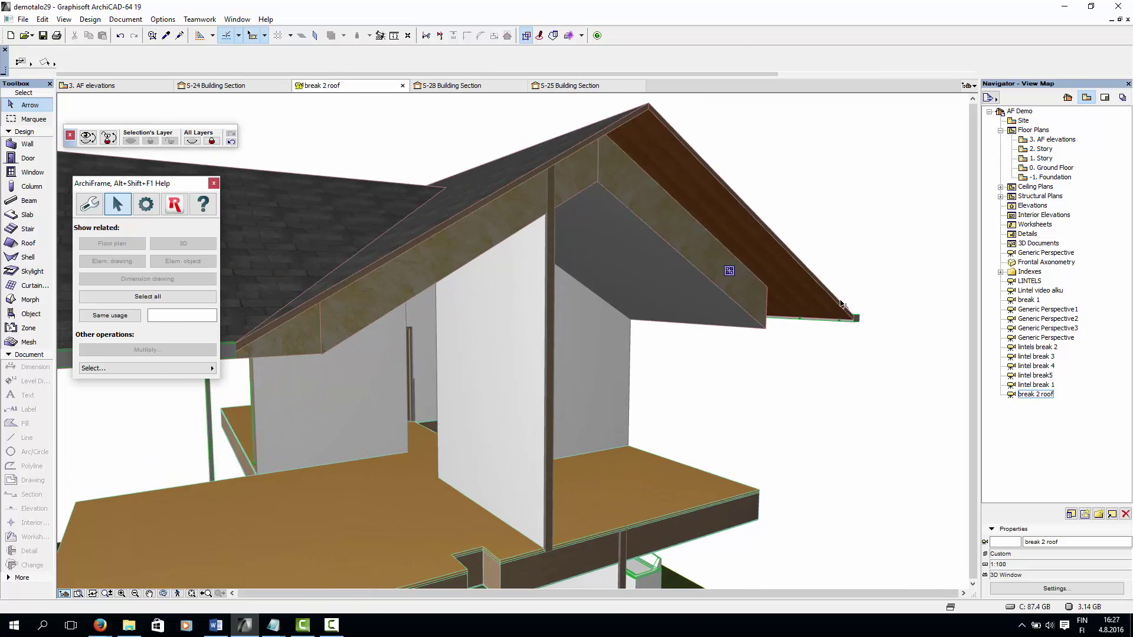
click(766, 332)
click(766, 329)
click(781, 384)
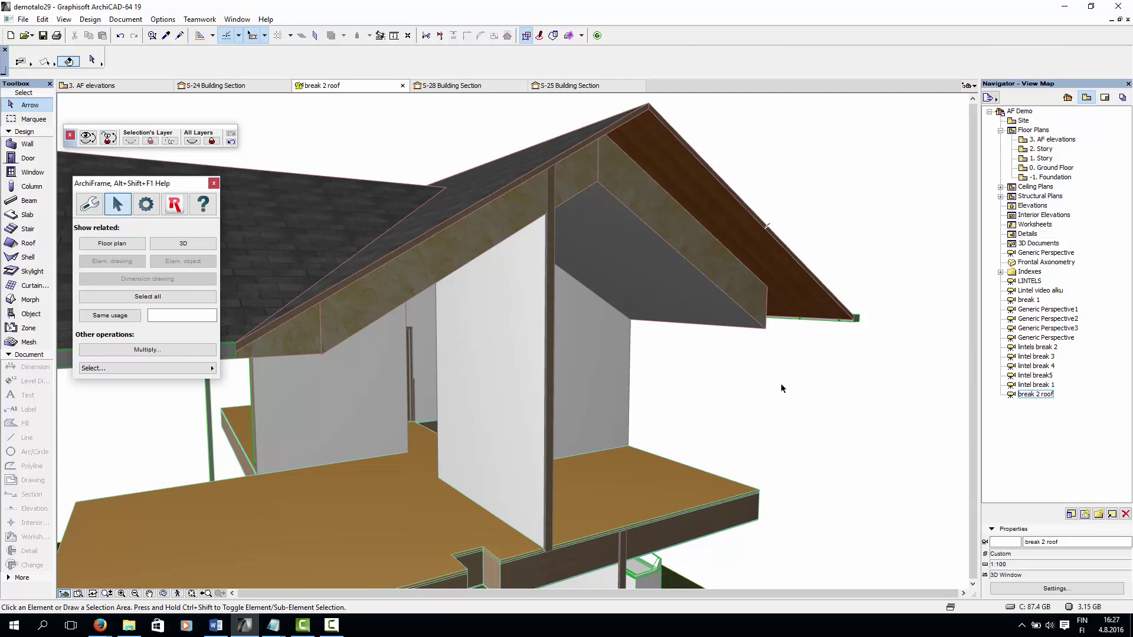
Step: Review the skins and thicknesses of the AF Roof Lower composite structure
click(163, 19)
mouse_move(194, 36)
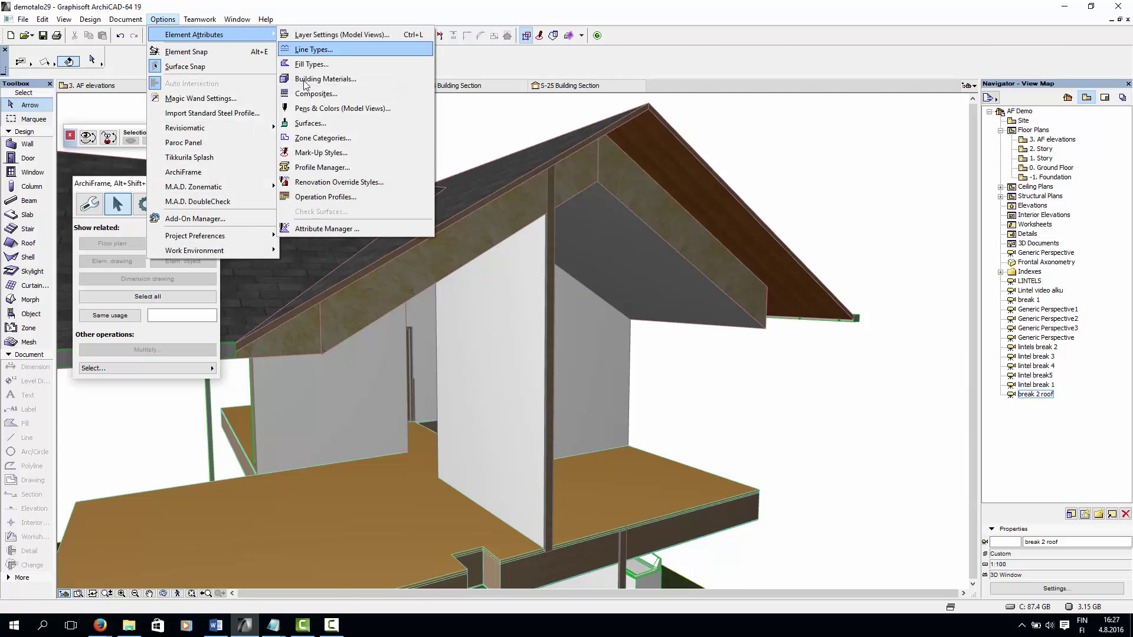
click(354, 101)
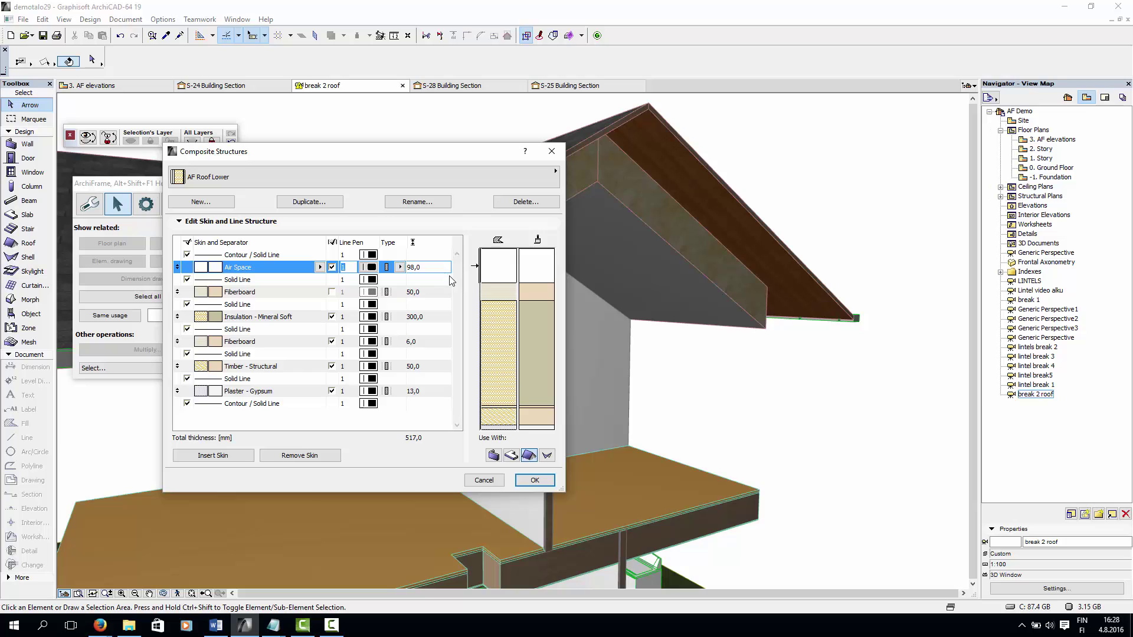
click(535, 479)
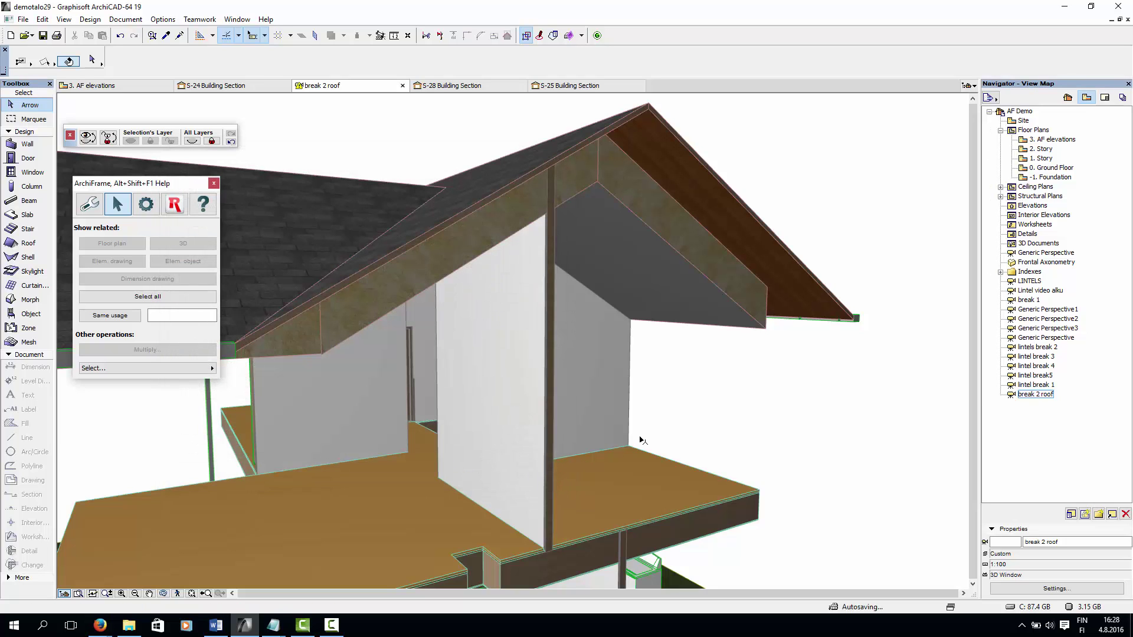
Step: Select and release the upper roof at the gable, and apply the All (ArchiCAD + AF) layer combination to the model
click(813, 293)
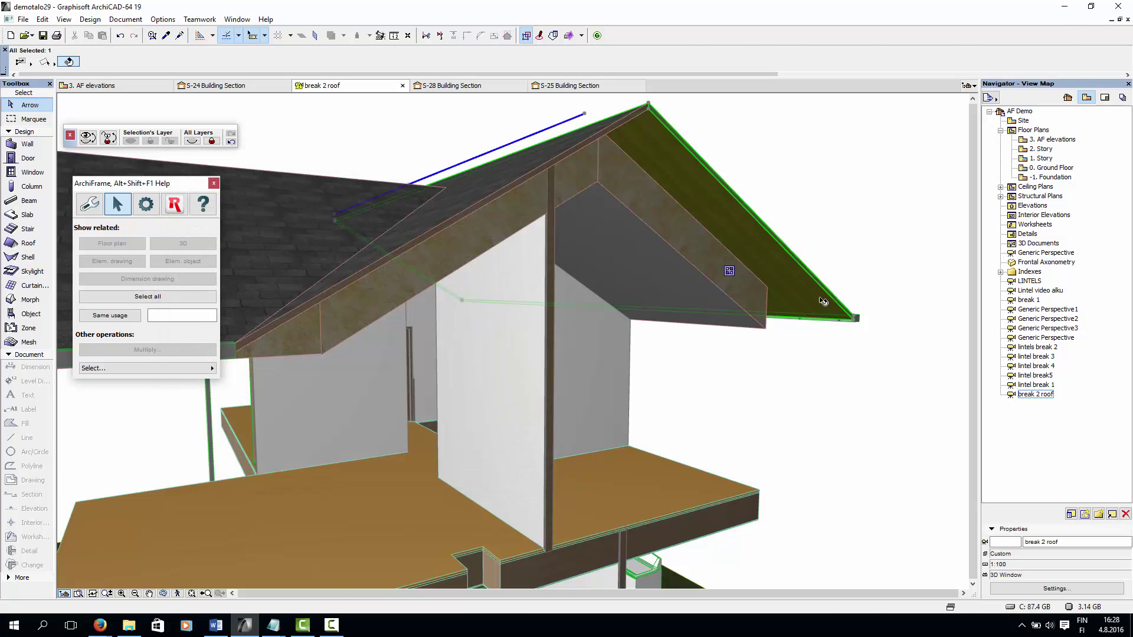
click(883, 372)
key(ctrl+l)
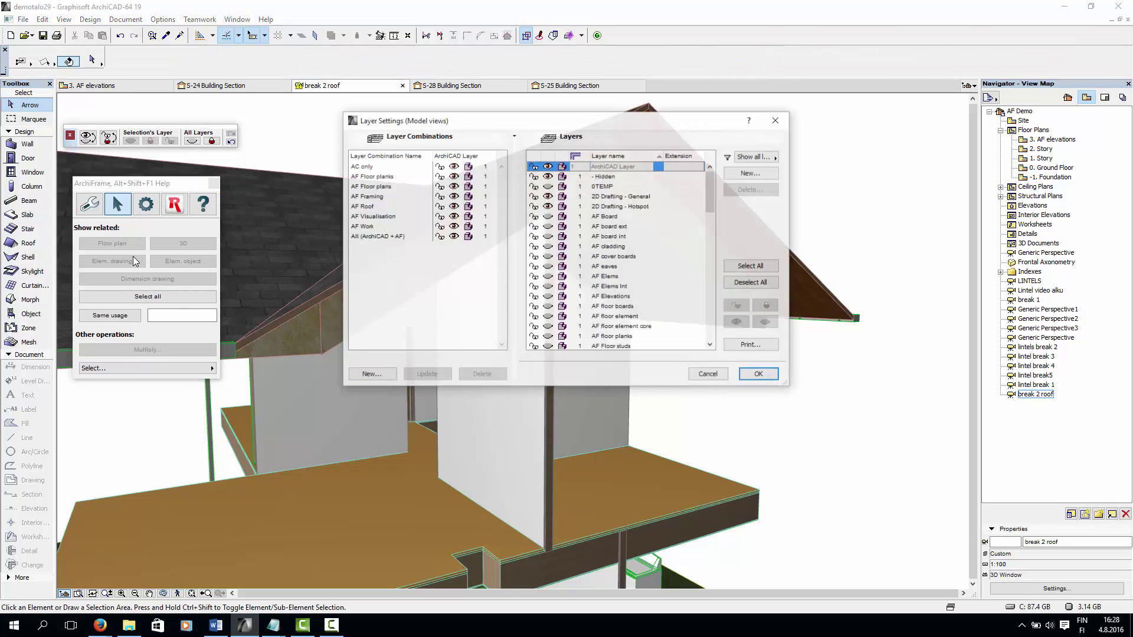
click(404, 227)
click(410, 237)
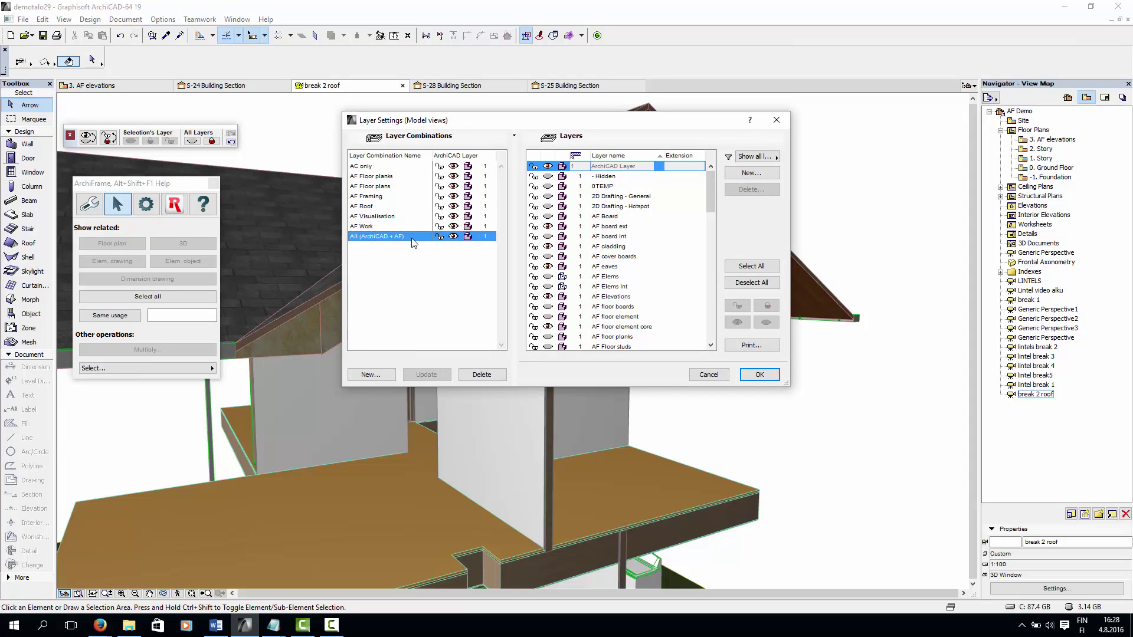
click(759, 375)
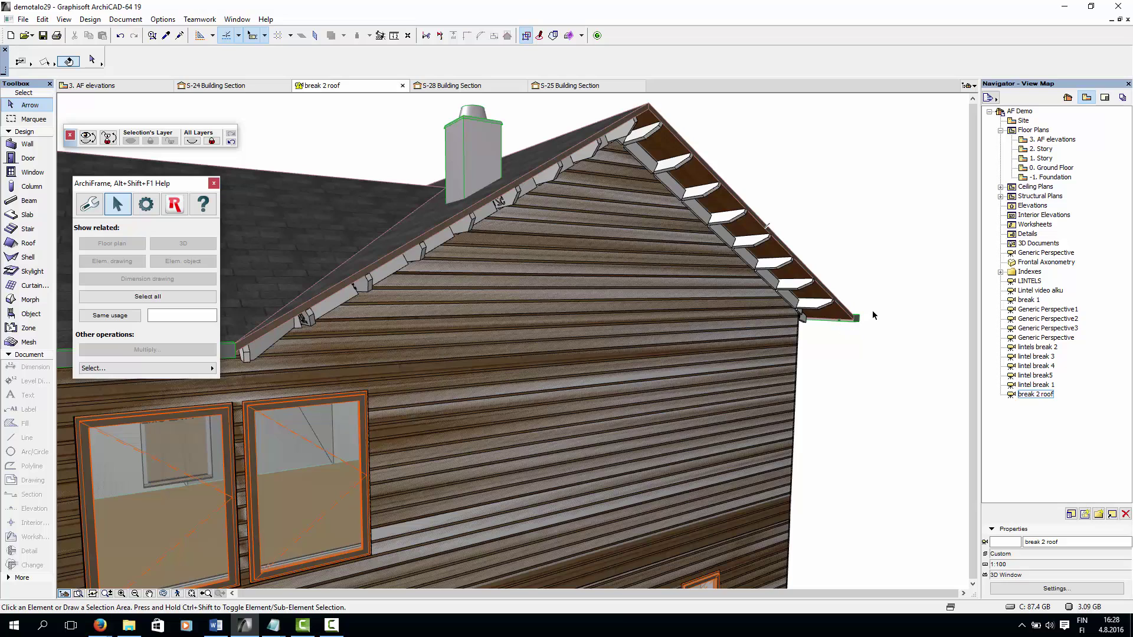
Step: Examine the top roof, the gable eave planks on both slopes and a rafter end above the side window
click(853, 320)
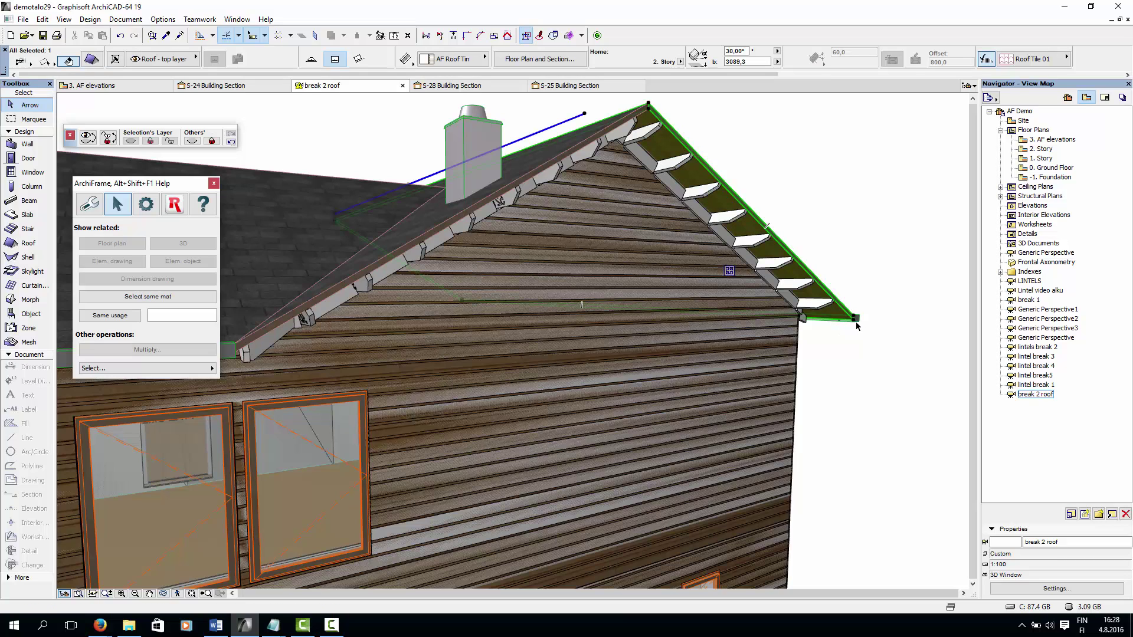
click(868, 352)
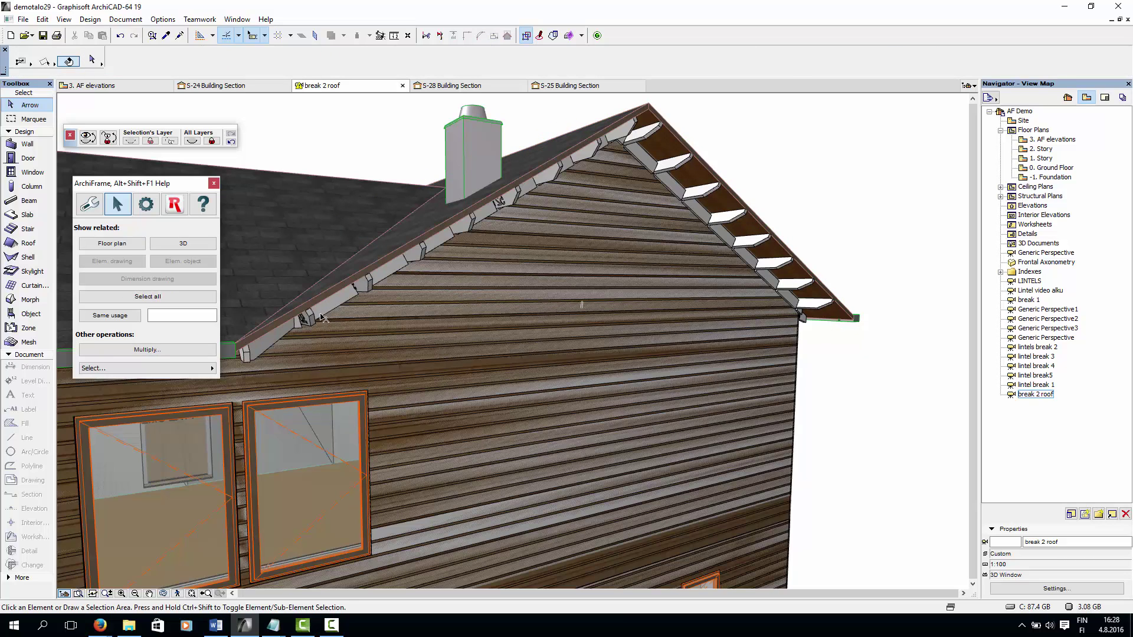
click(369, 288)
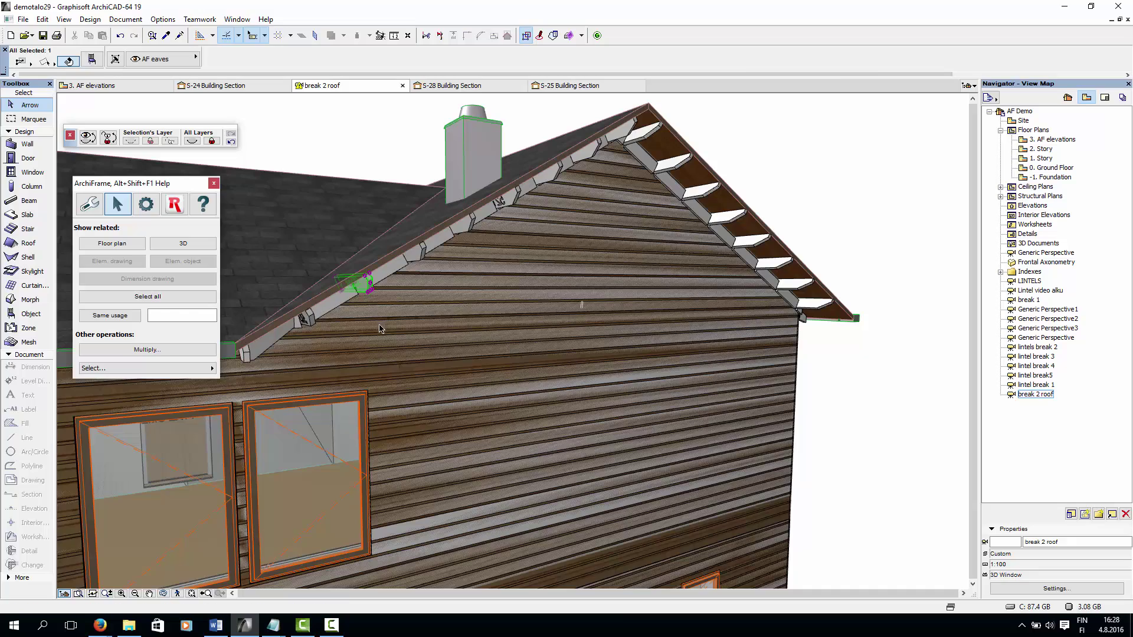
click(699, 194)
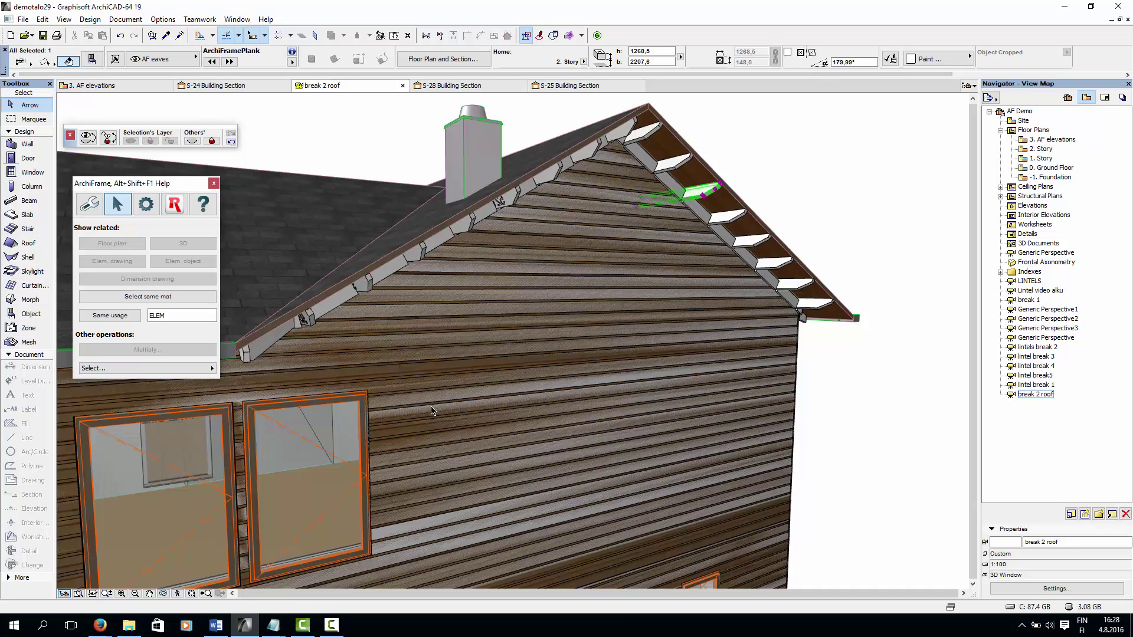
middle_drag(497, 390, 632, 339)
click(558, 322)
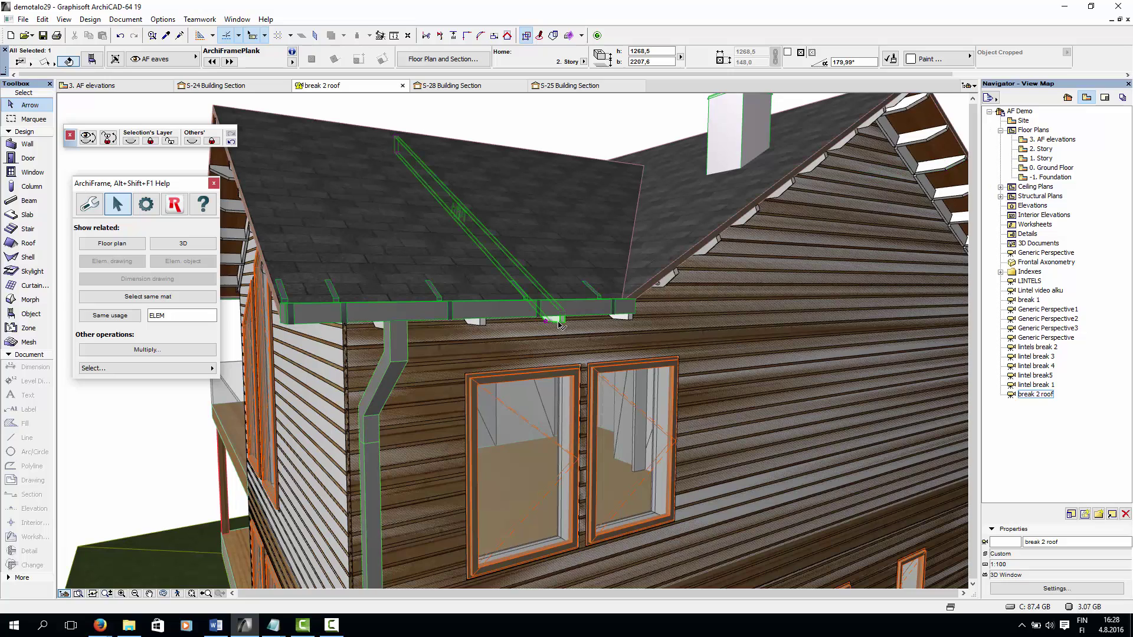
scroll(570, 398, down, 3)
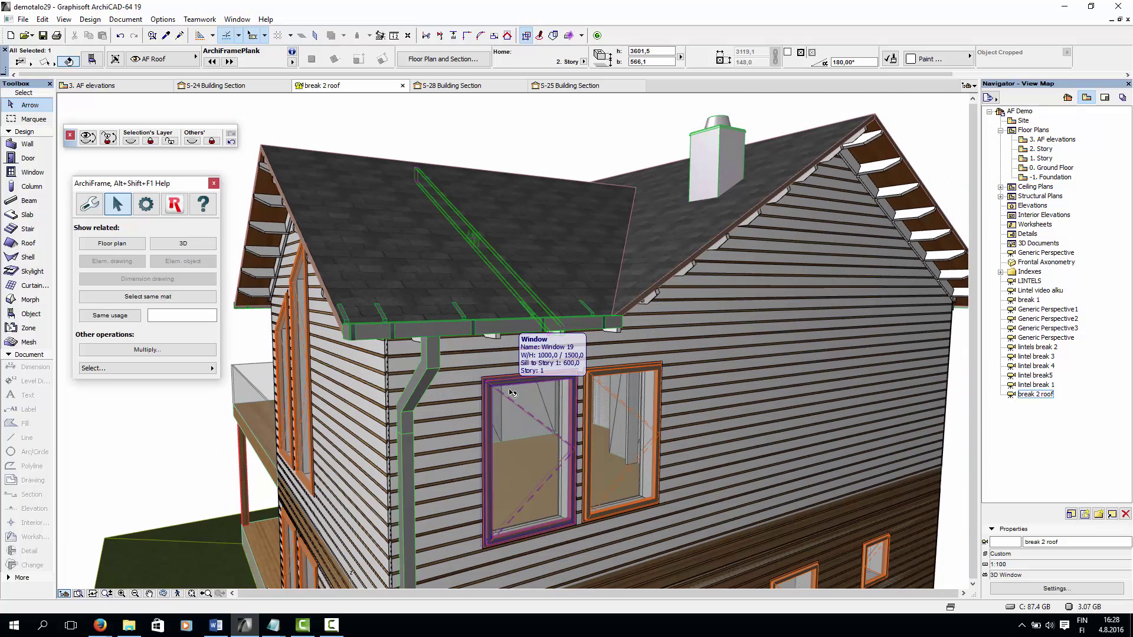
Step: Apply the AF Framing layer combination and bring the exposed roof framing above the side window into close view, with nothing selected
key(ctrl+l)
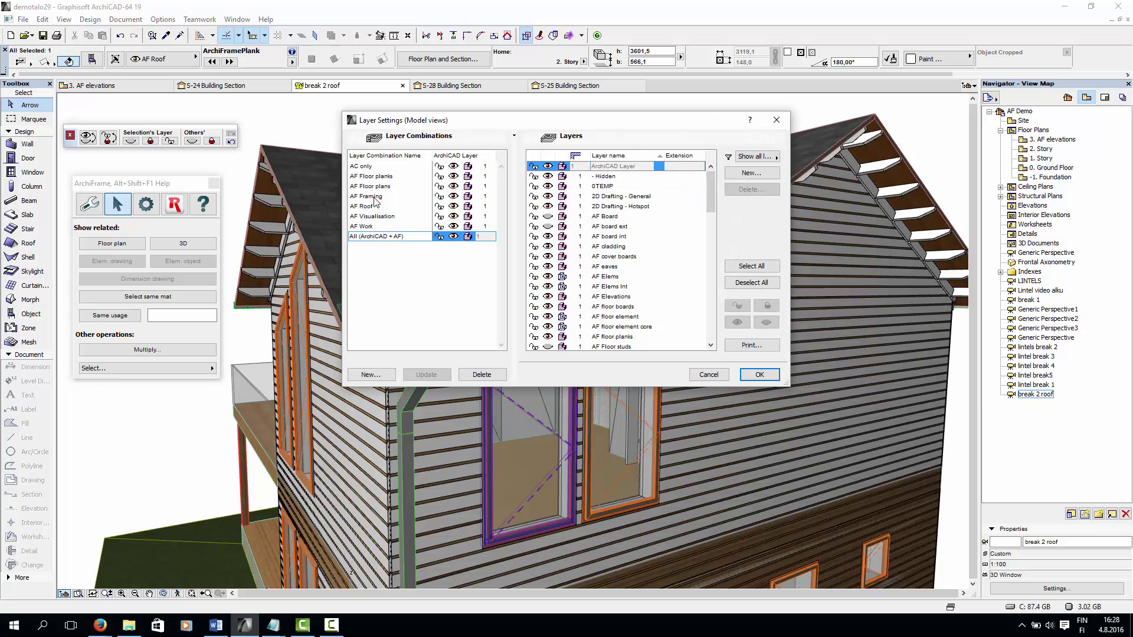
click(372, 197)
click(757, 375)
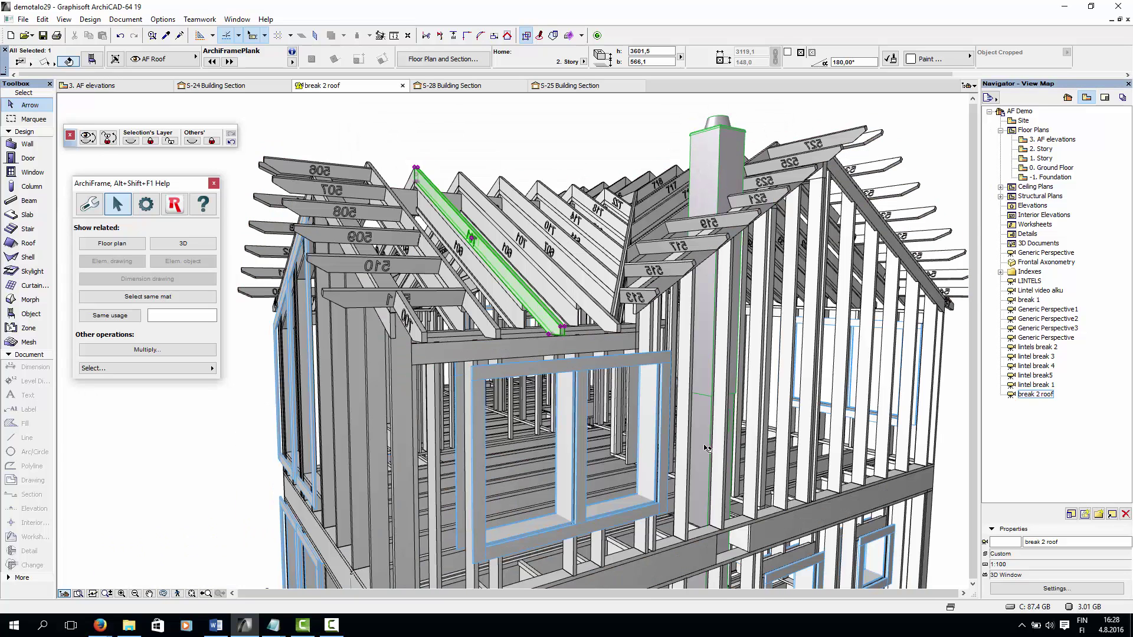
middle_drag(522, 354, 581, 453)
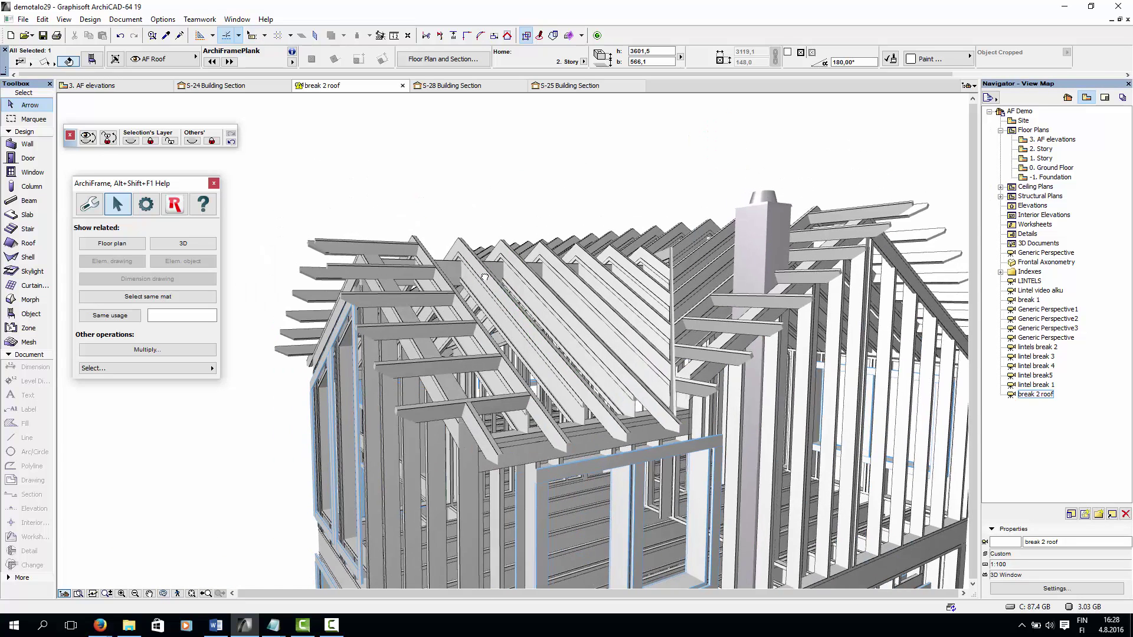
click(440, 207)
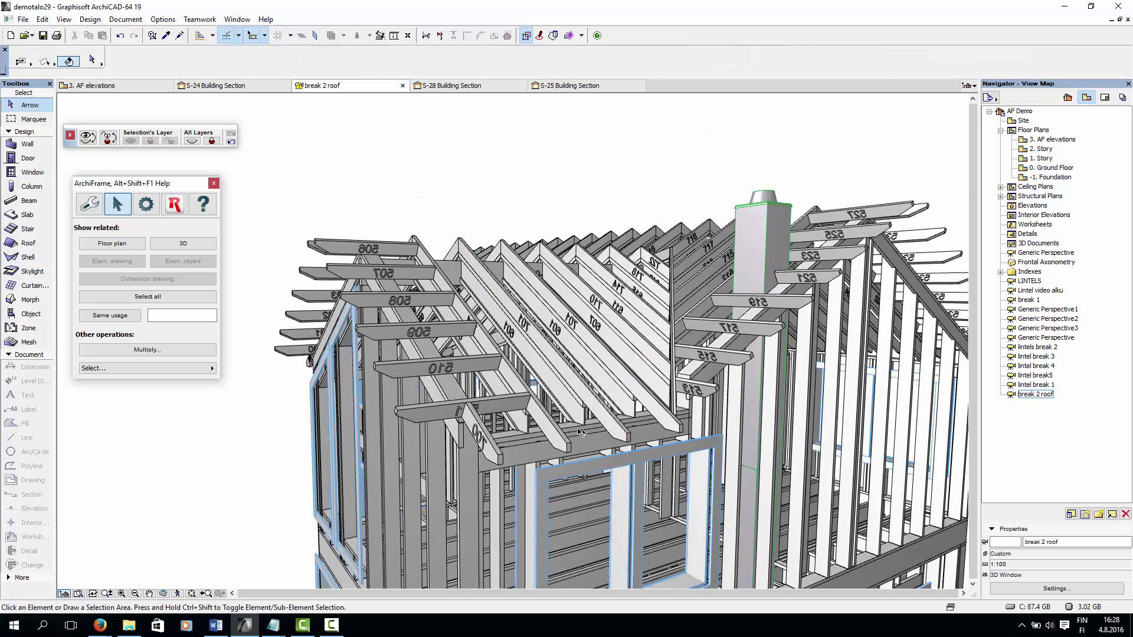
scroll(584, 436, up, 3)
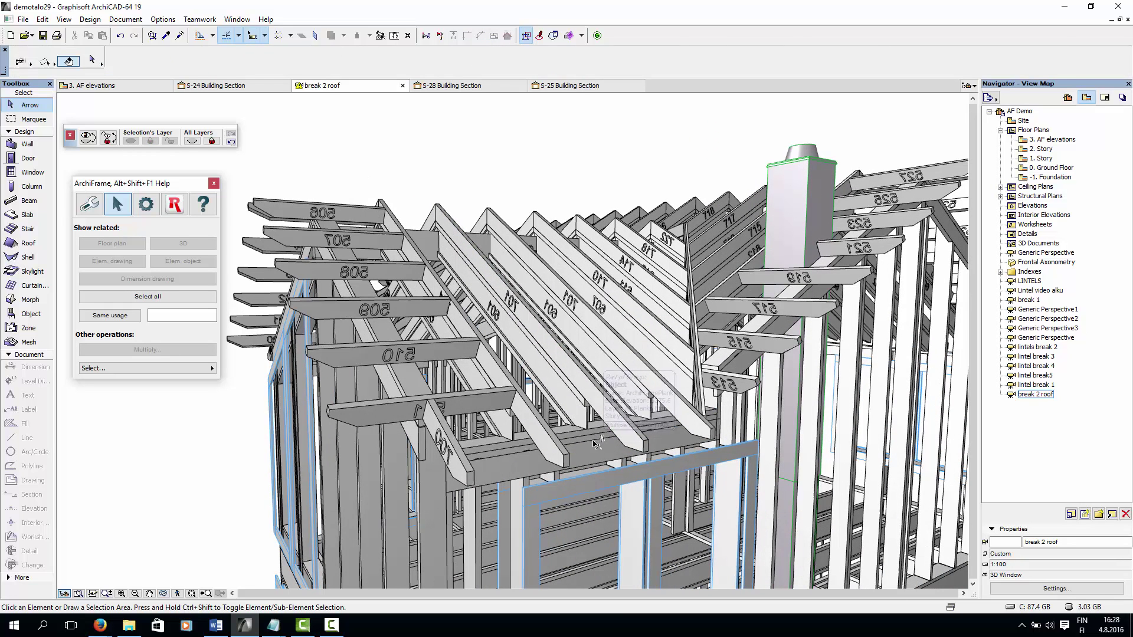
Step: Inspect the wall's top plank, an I-beam, the rafter above it and a gable eave plank, leaving nothing selected
click(592, 438)
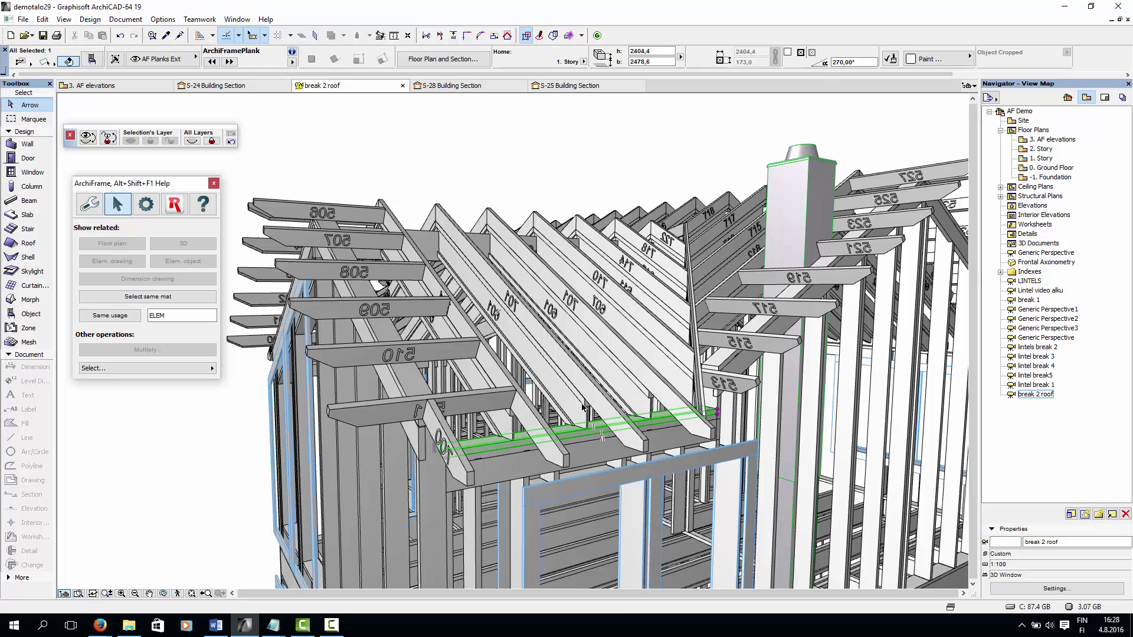
click(586, 412)
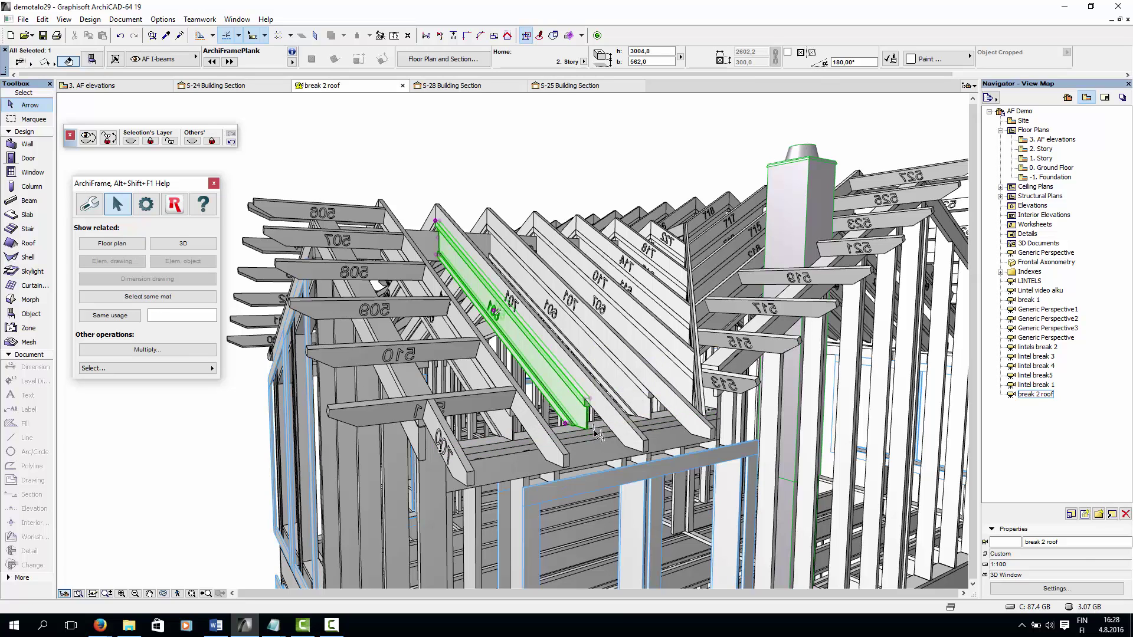
click(622, 435)
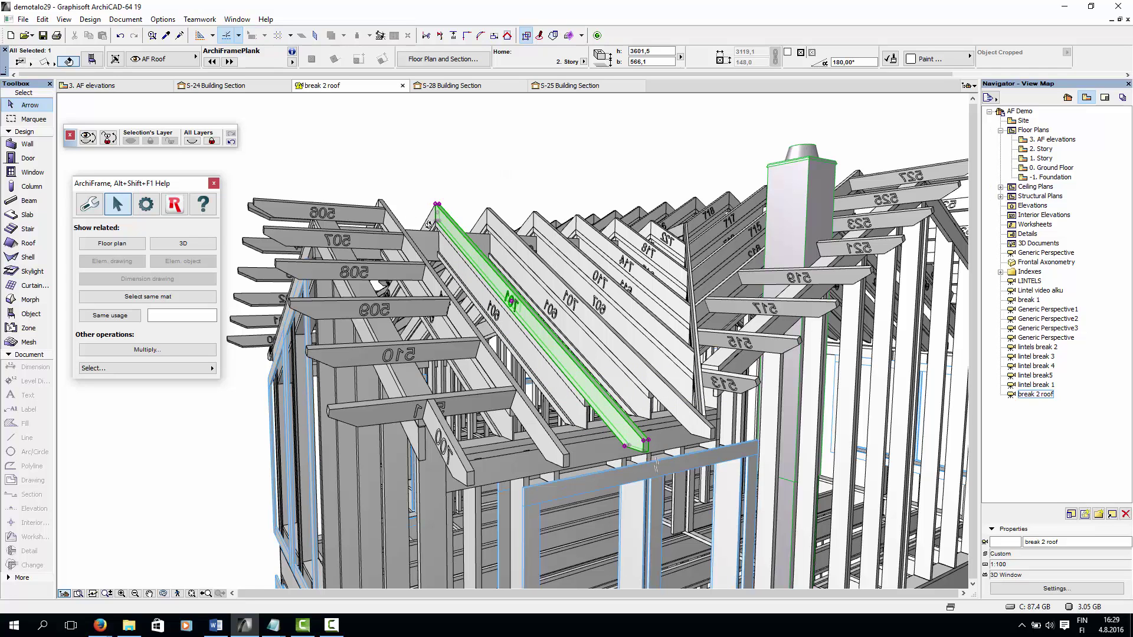
shift+middle_drag(428, 225, 480, 293)
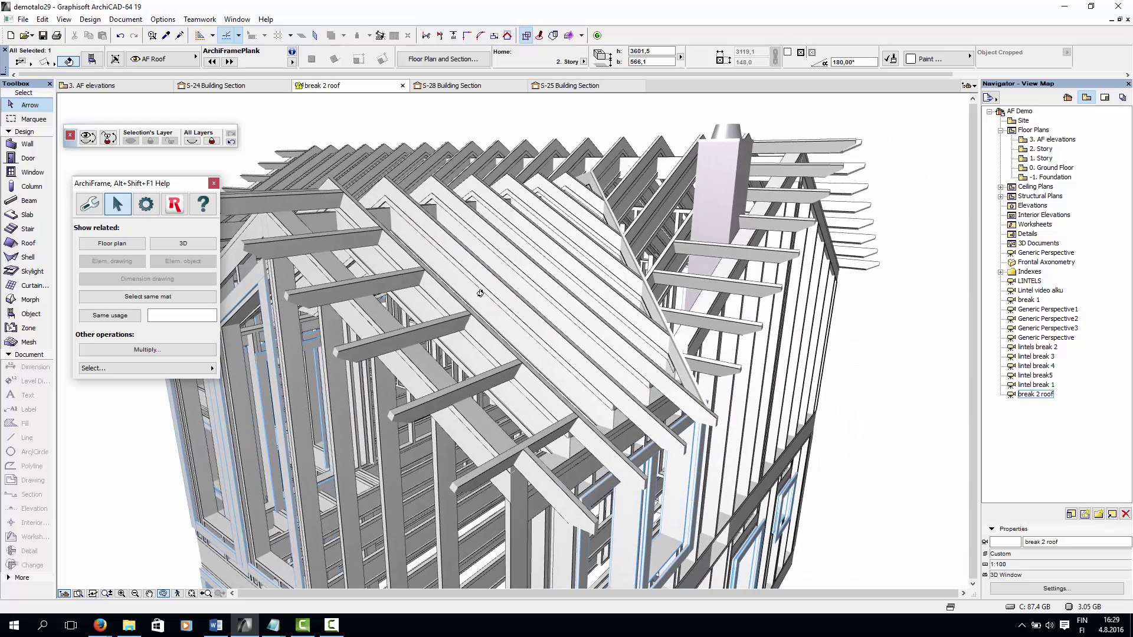
click(431, 331)
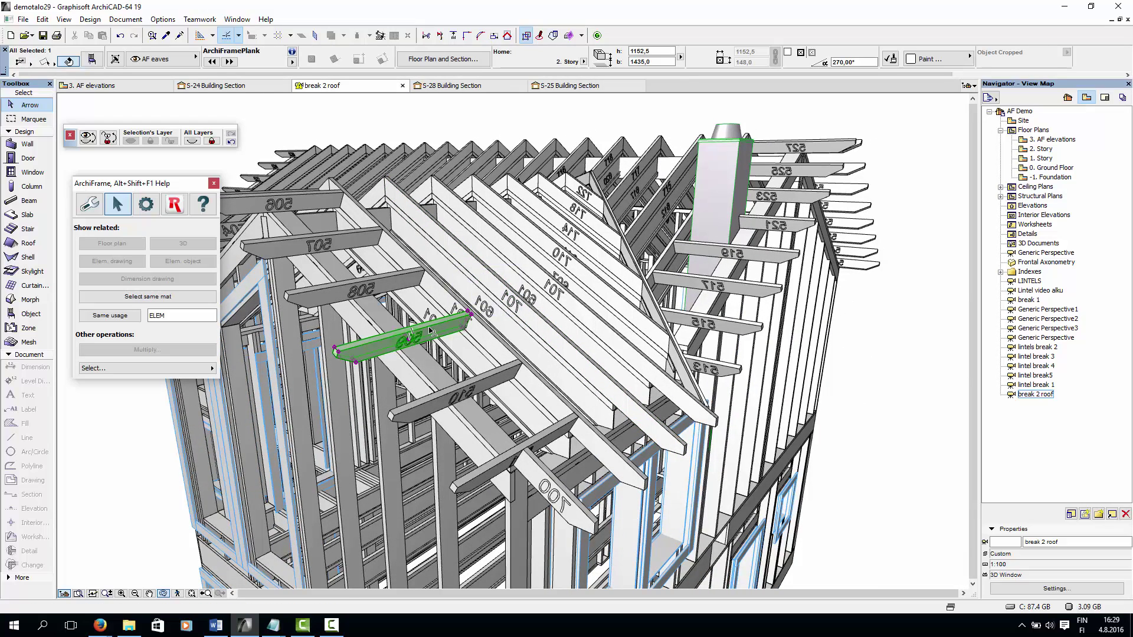
click(431, 331)
key(Escape)
key(Escape)
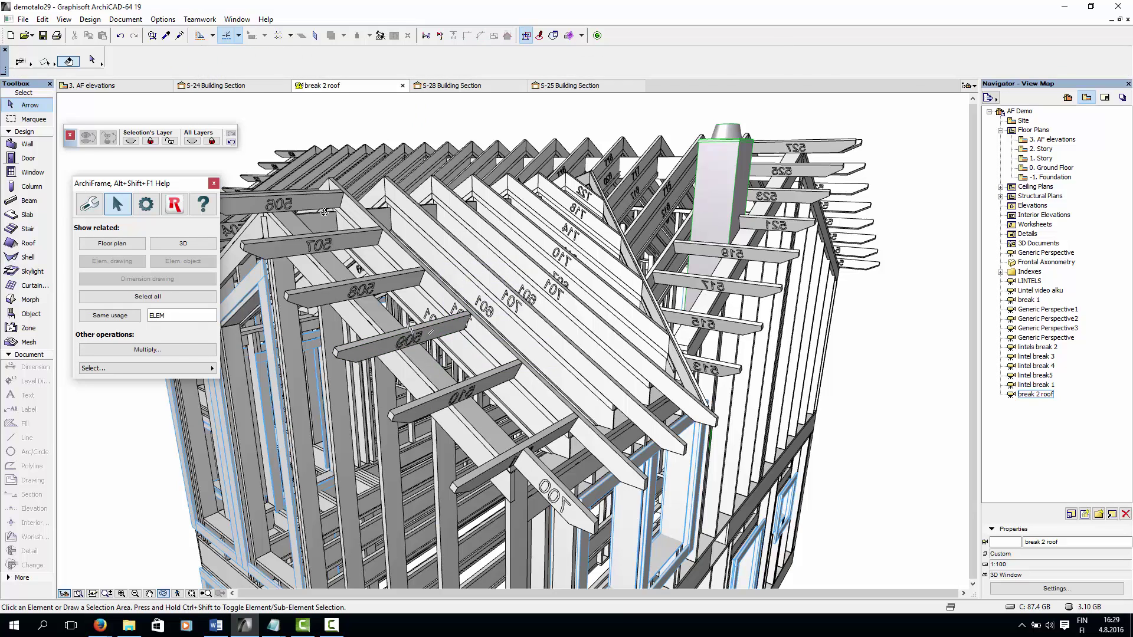
Step: Examine the ridge beam under the rafters and how I-beam 610 meets it, viewing the joint up close
click(345, 251)
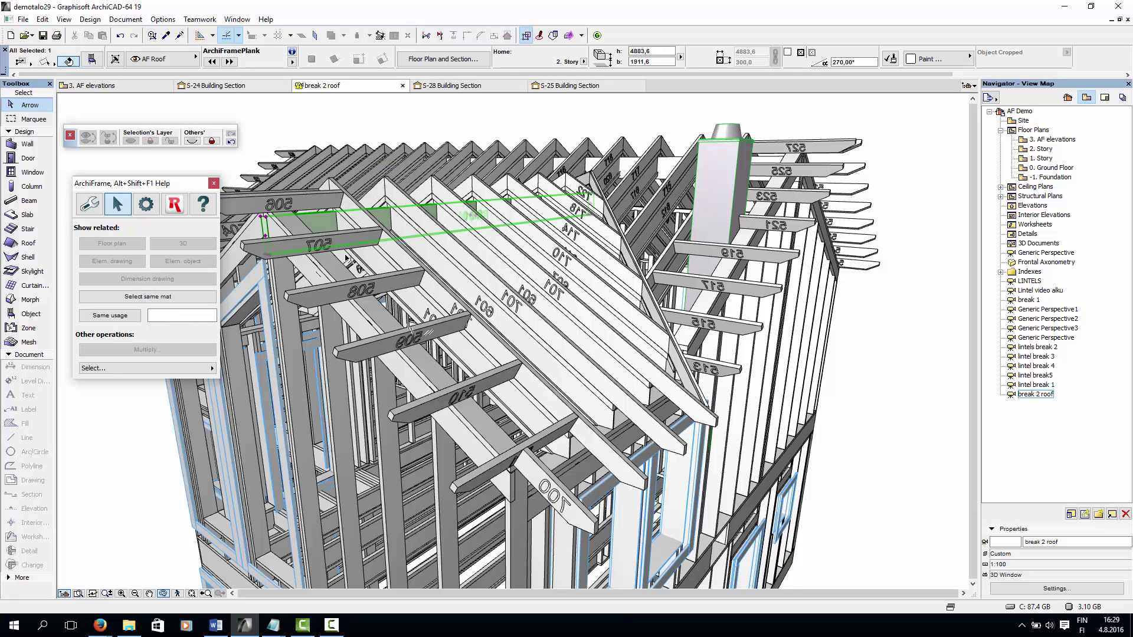
shift+middle_drag(338, 259, 442, 200)
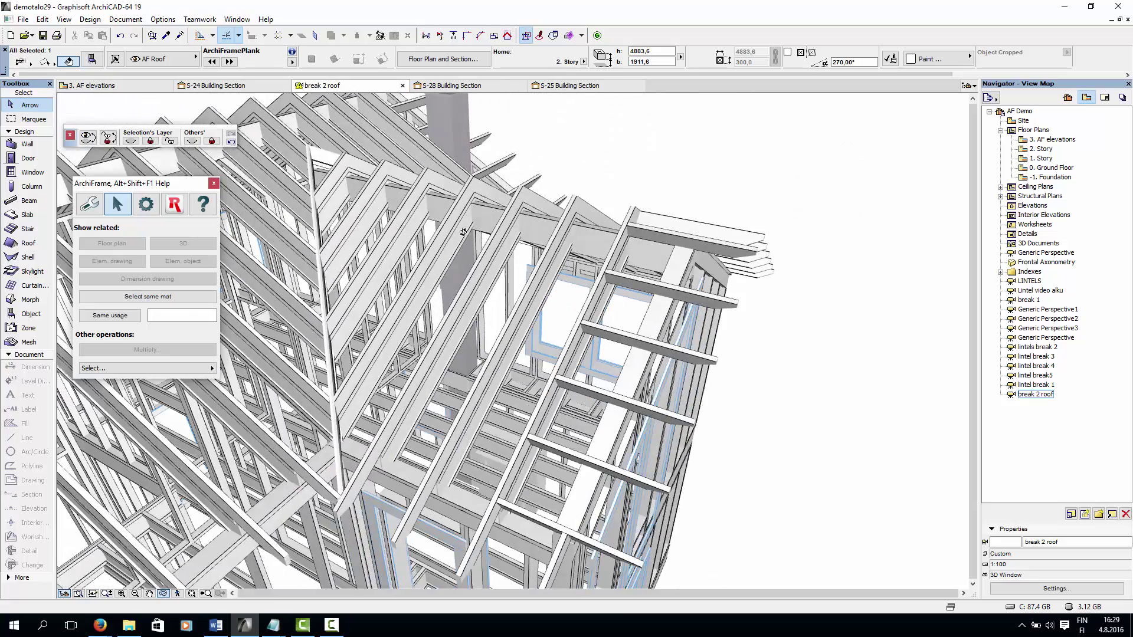
scroll(442, 199, up, 4)
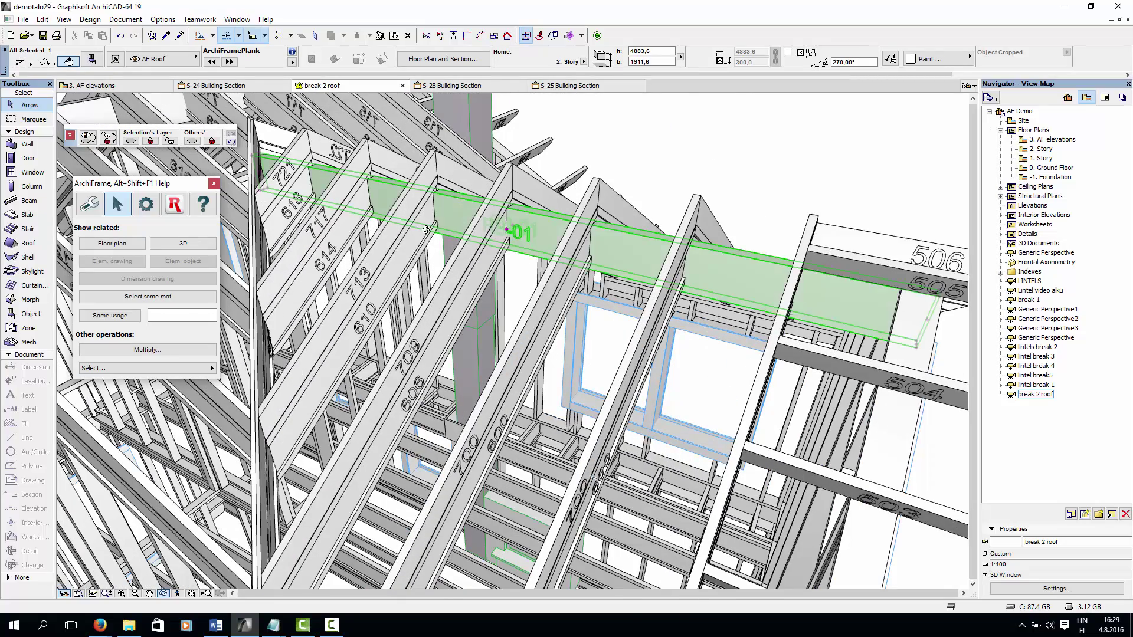
click(424, 239)
scroll(442, 197, up, 3)
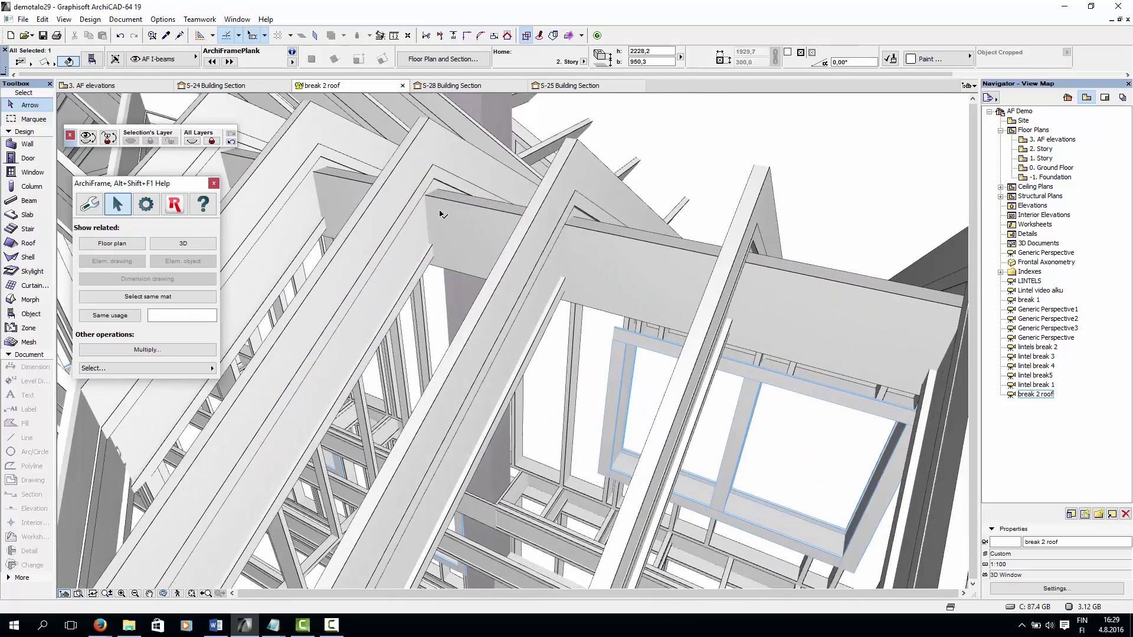
scroll(437, 214, up, 2)
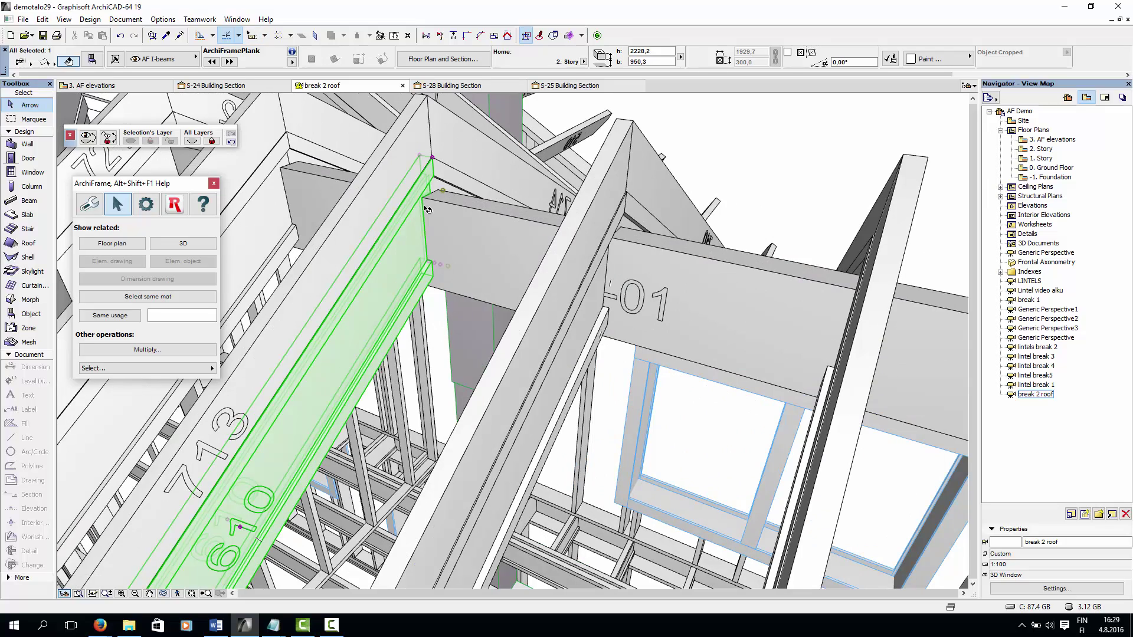
key(g)
scroll(469, 313, down, 5)
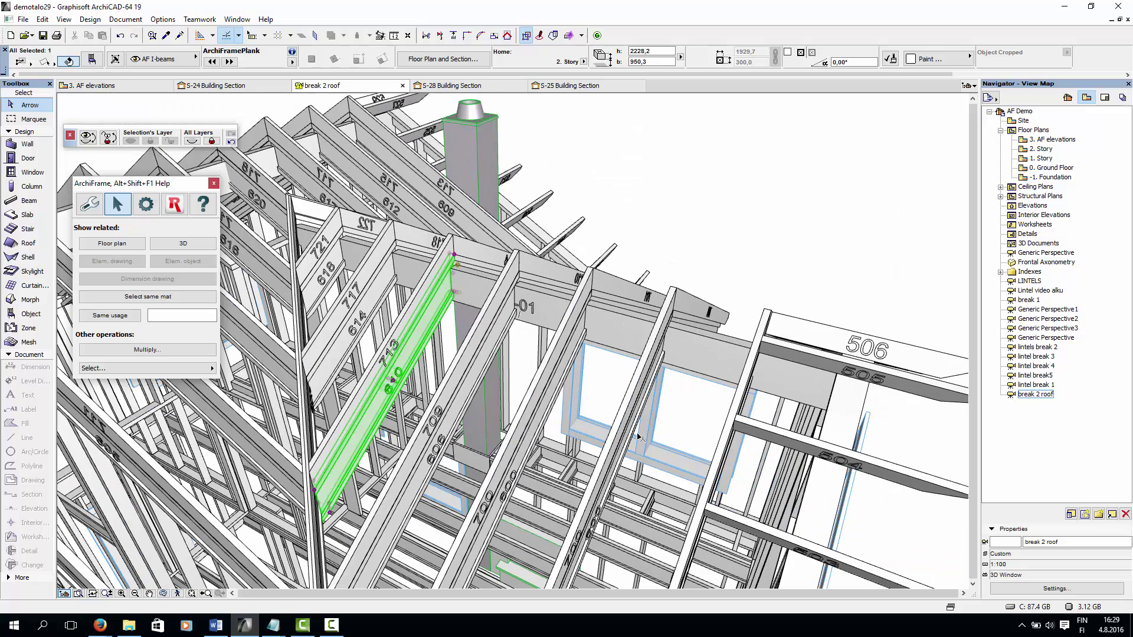
key(g)
Step: Show the Roof - top layer together with the AF Framing layers and view the roof over the framing from the gable
key(ctrl+l)
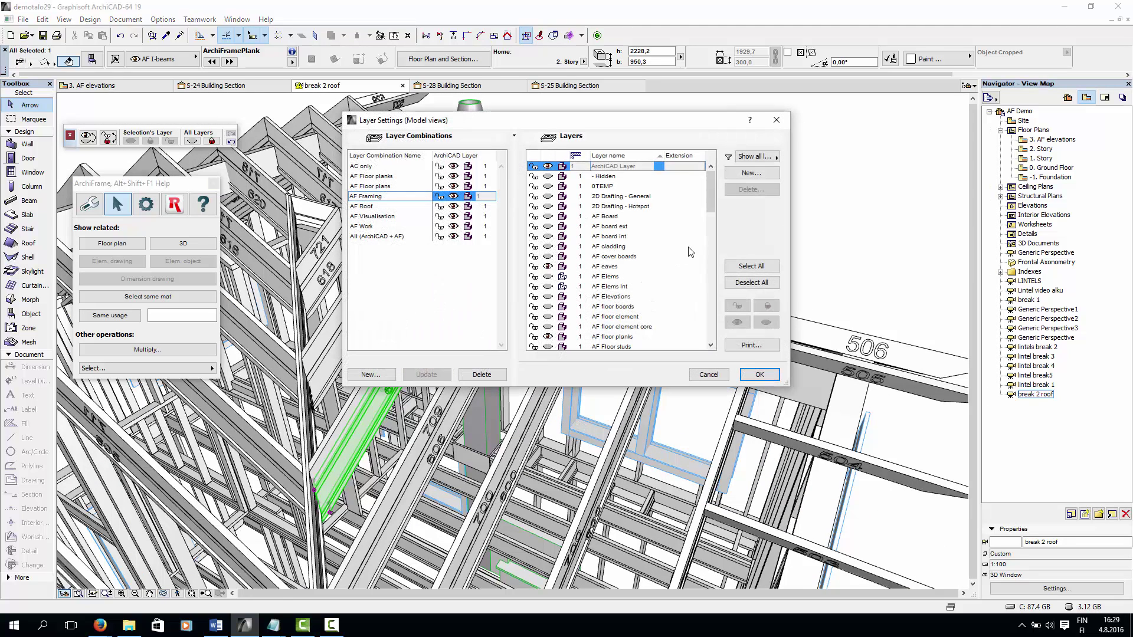
scroll(619, 254, down, 5)
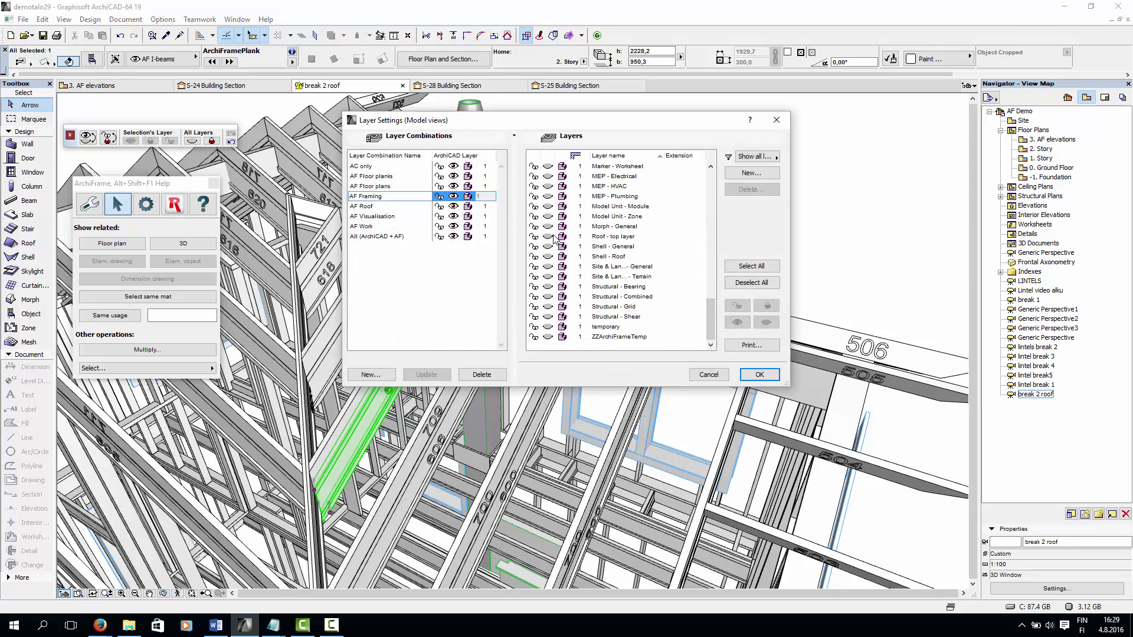
click(548, 236)
click(755, 376)
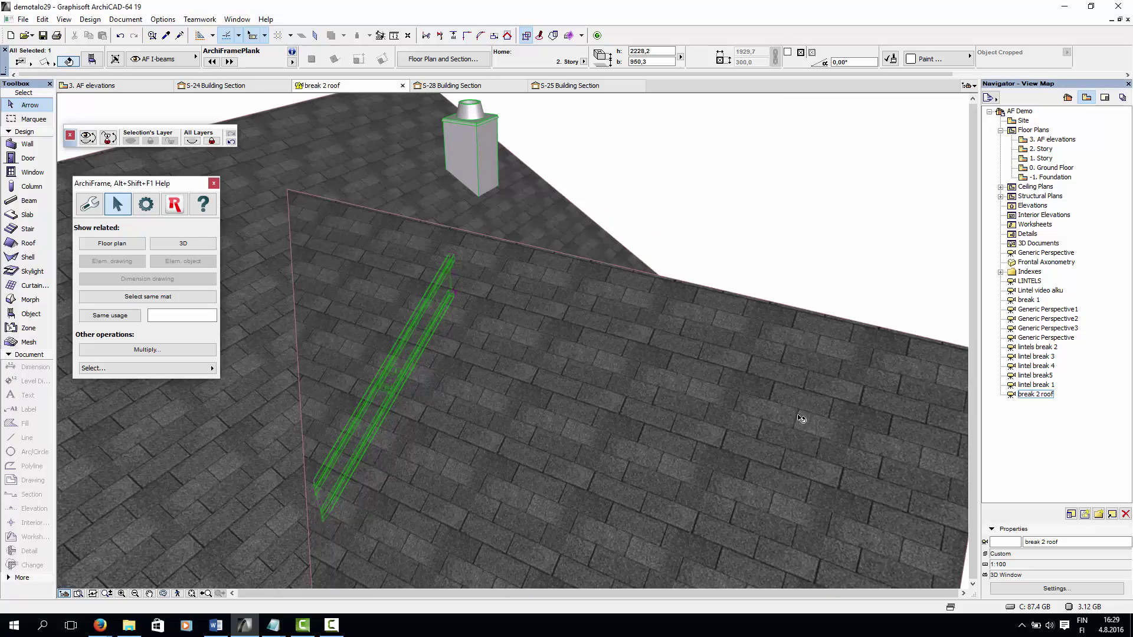
scroll(590, 413, down, 10)
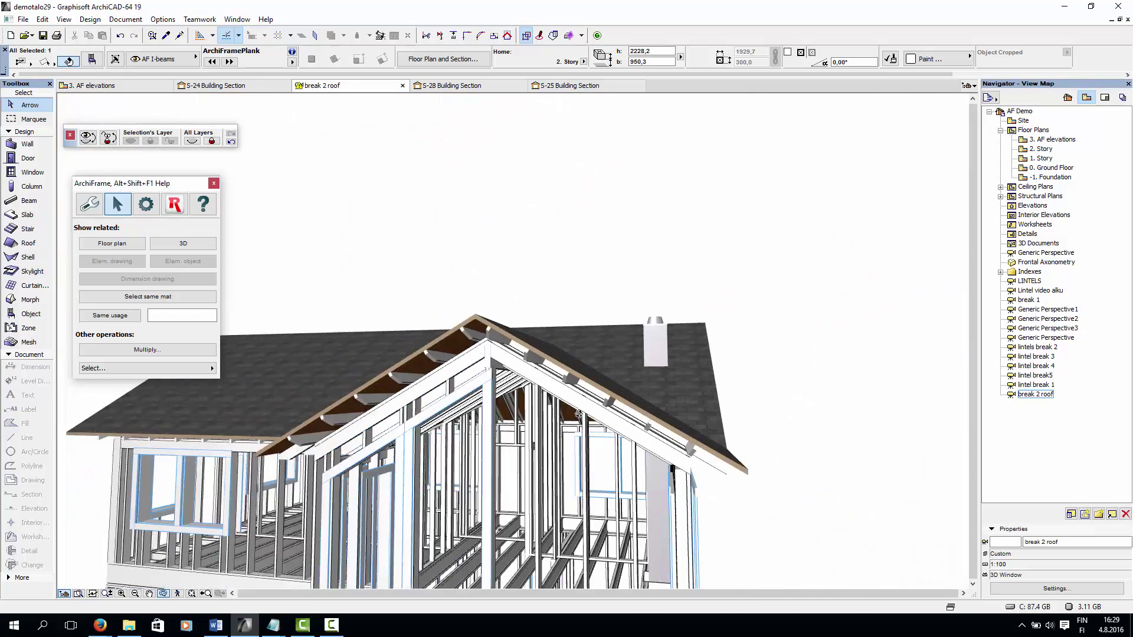
shift+middle_drag(578, 413, 615, 358)
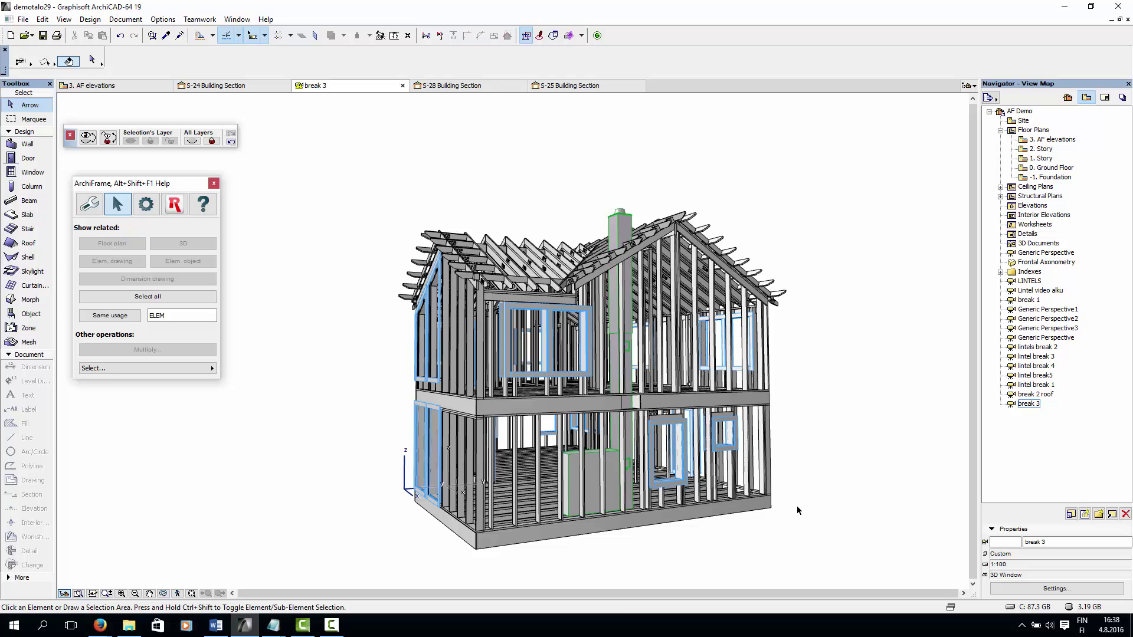
Step: Select the upper window's whole weather board group in the break 3 view by switching Suspend Groups off, and suspend groups again
scroll(570, 311, up, 4)
click(577, 310)
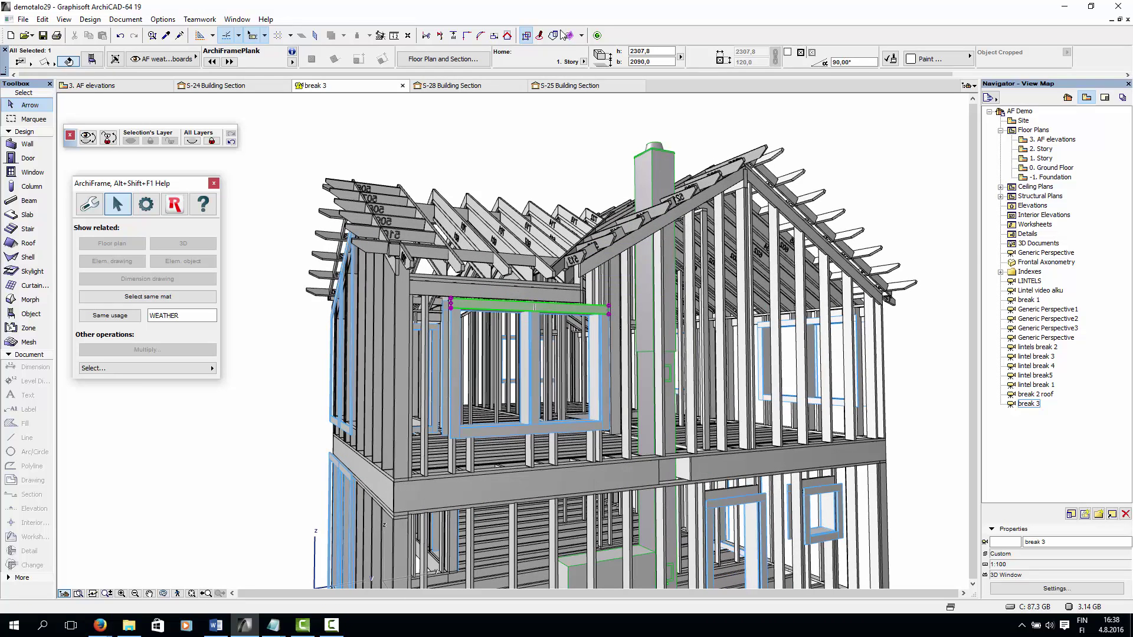
click(528, 35)
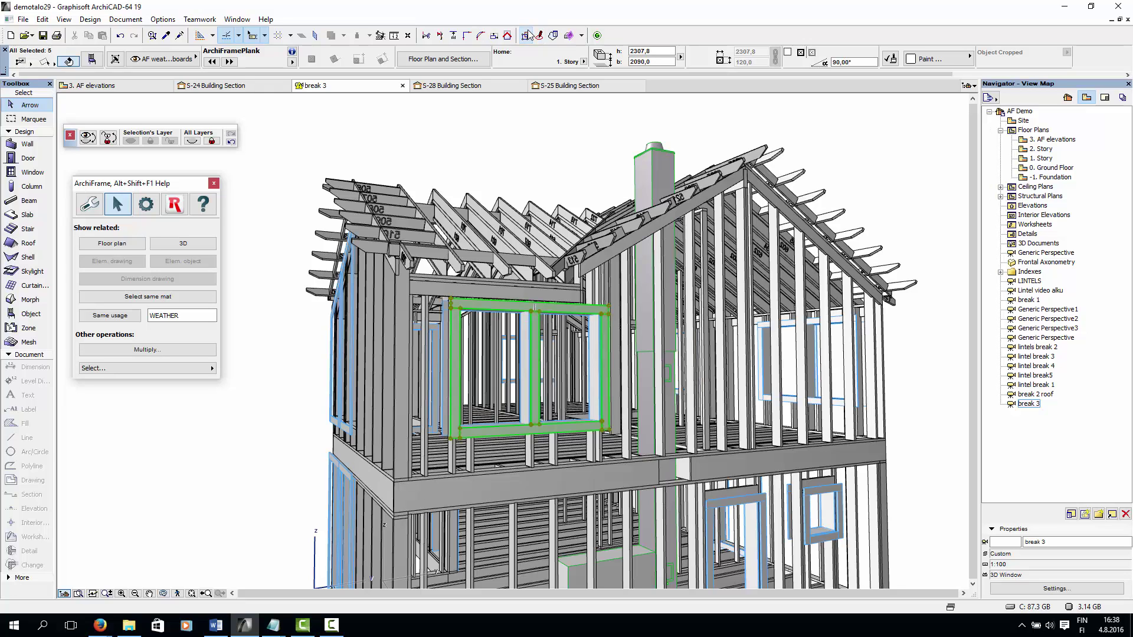
click(527, 34)
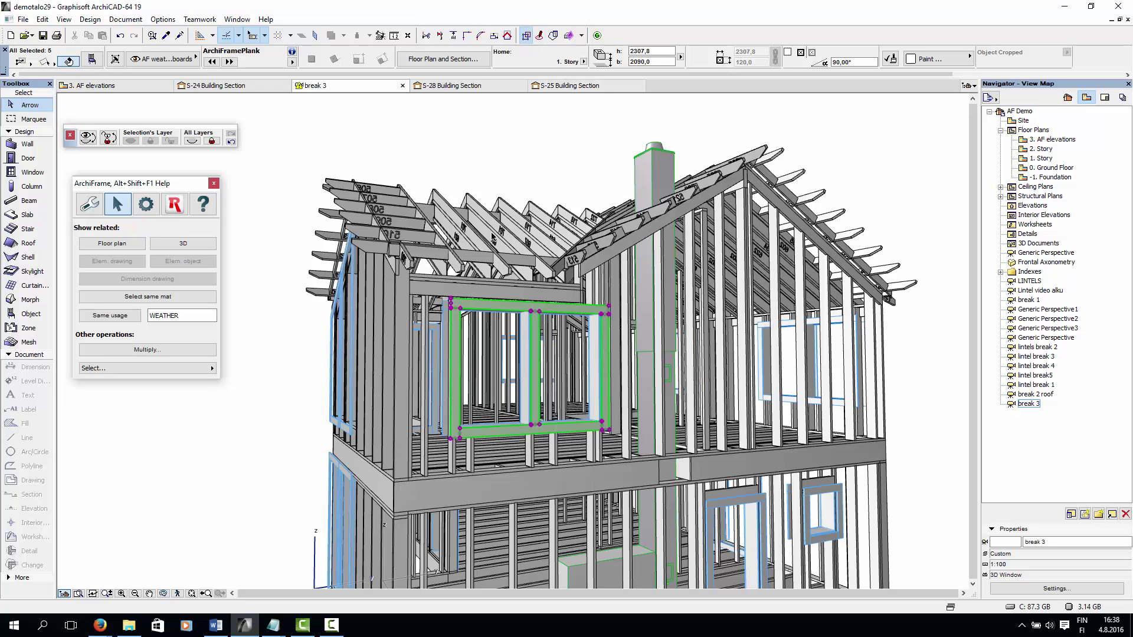
Step: Switch the 3D view of the framing to the AF Floor planks layer combination
scroll(466, 283, up, 5)
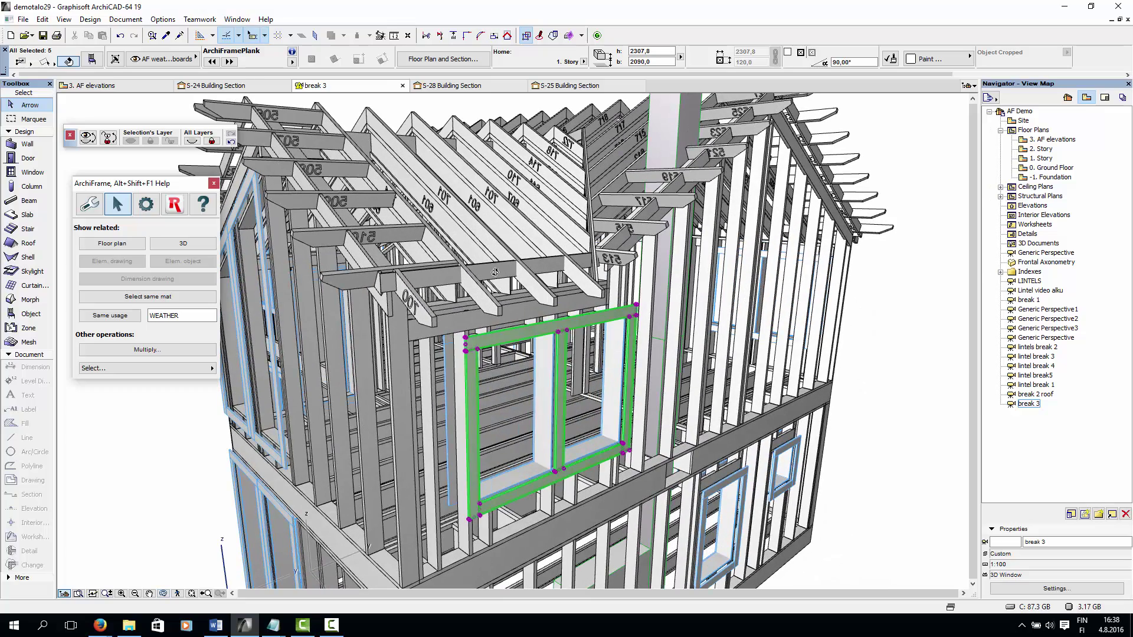
click(495, 274)
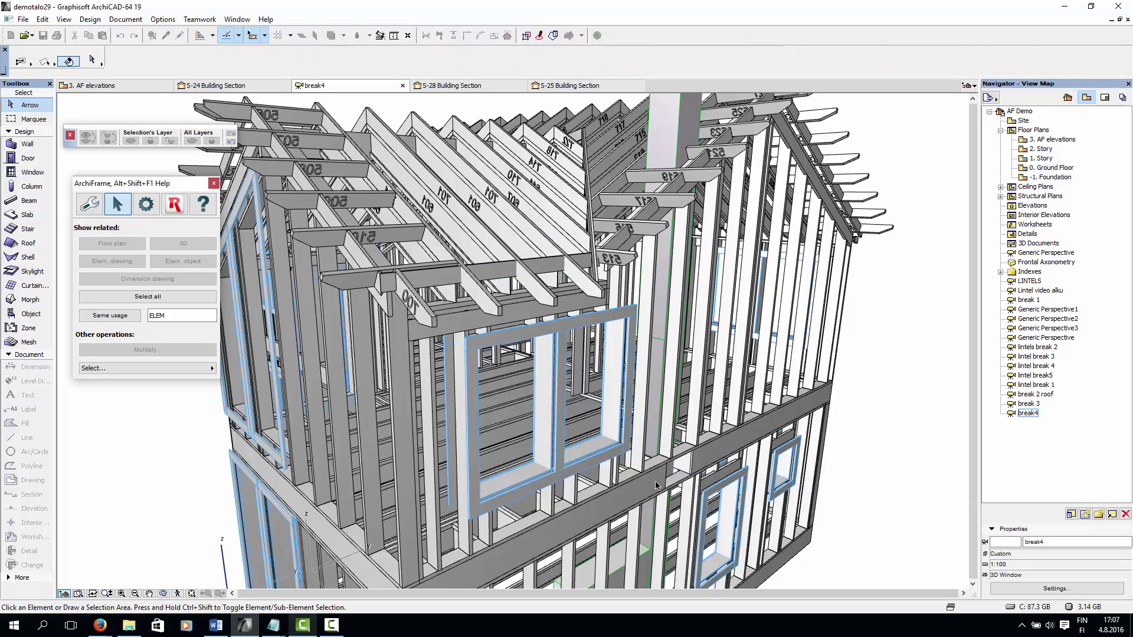
key(ctrl+l)
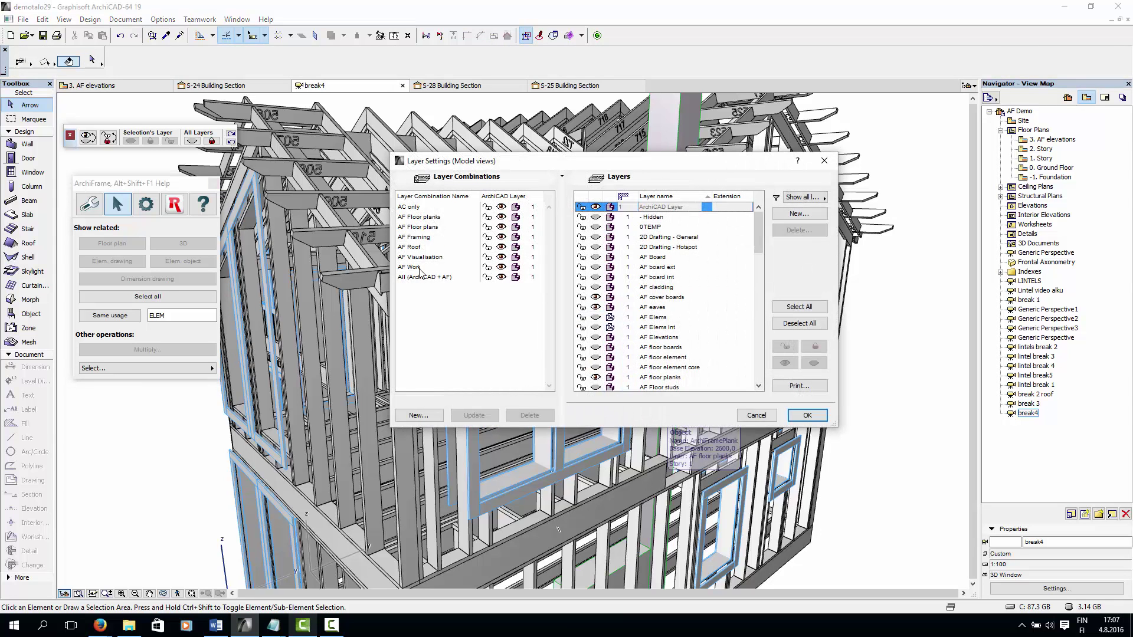
click(426, 218)
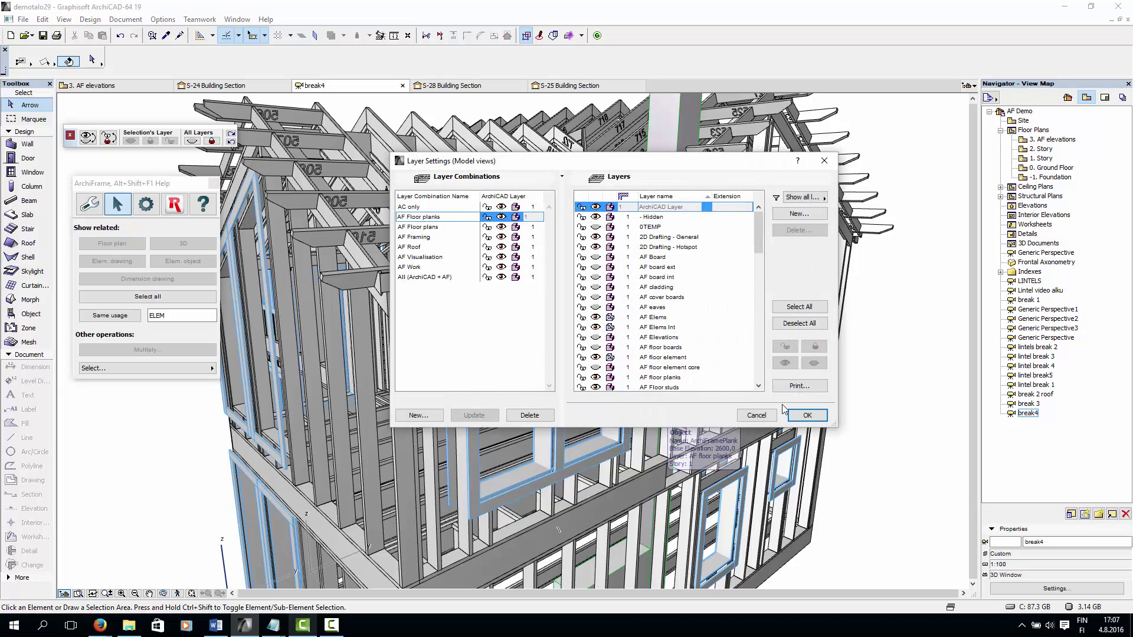
click(799, 415)
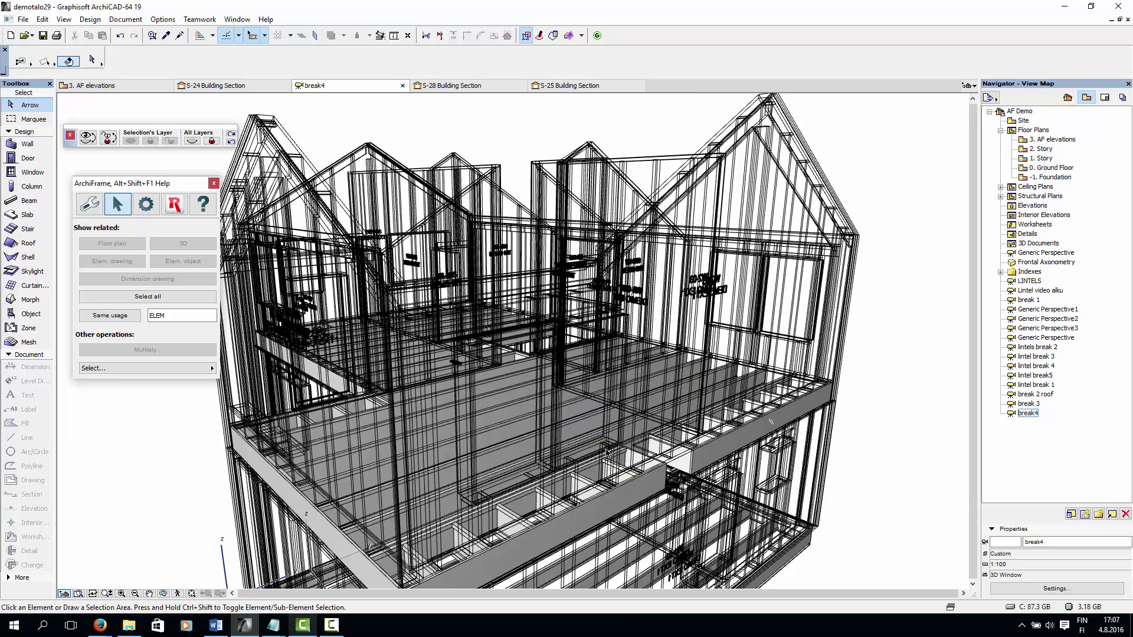
Step: Inspect one of the first-story floor planks from above and a single floor stud on the floor's underside
click(490, 463)
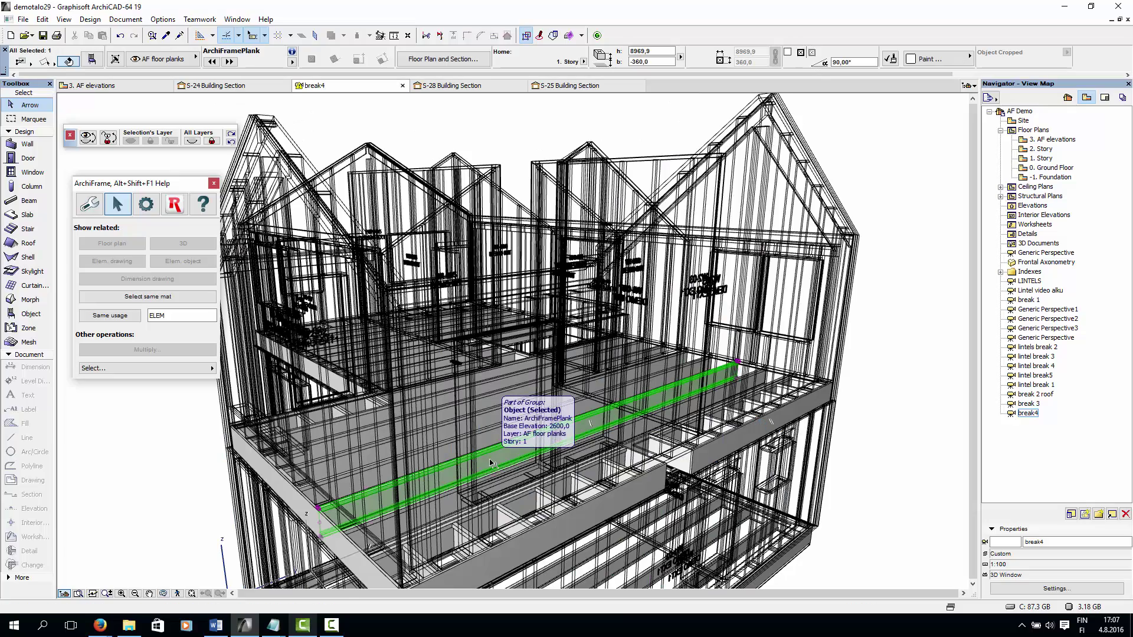
shift+middle_drag(302, 525, 428, 416)
click(471, 340)
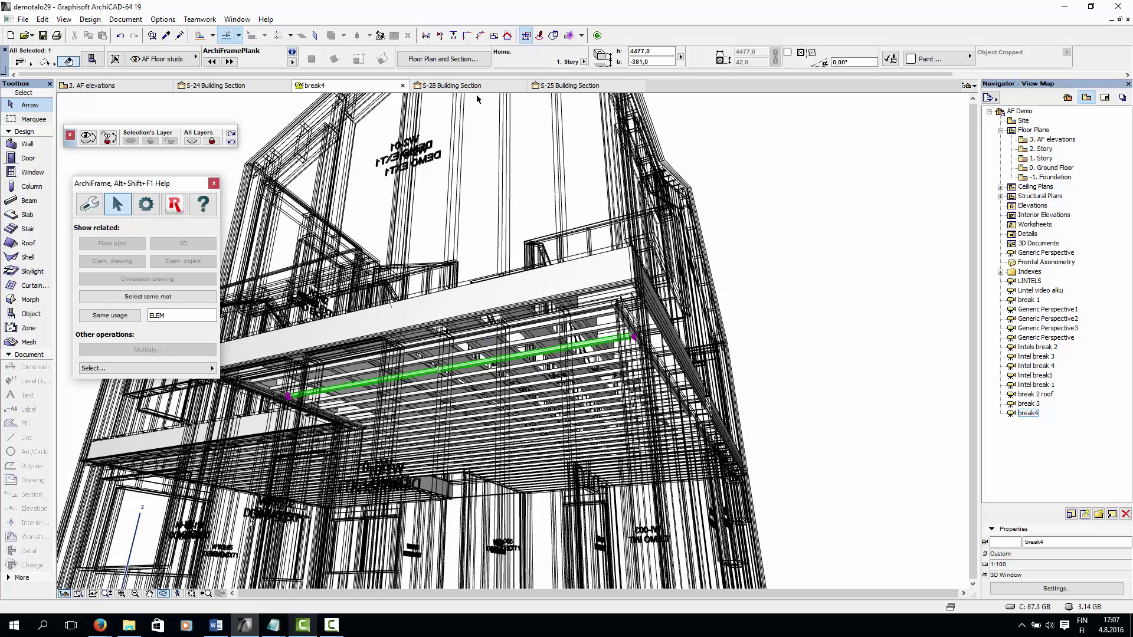
Step: Switch Suspend Groups off to highlight the stud's whole floor group, view the floor from above and clear the selection
click(524, 36)
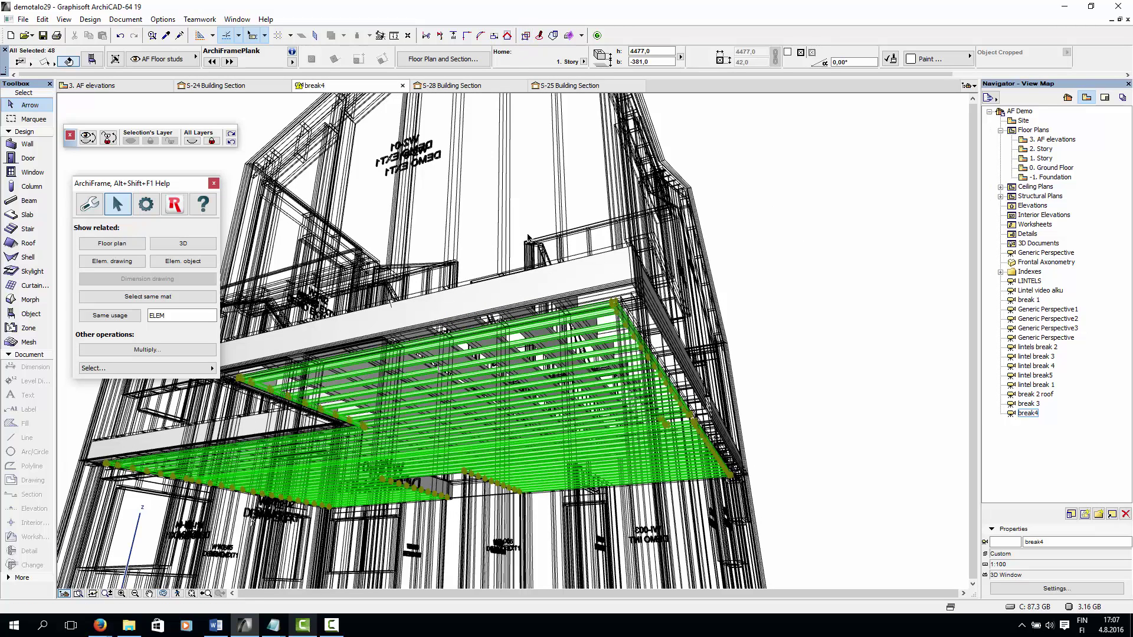
shift+middle_drag(489, 310, 536, 327)
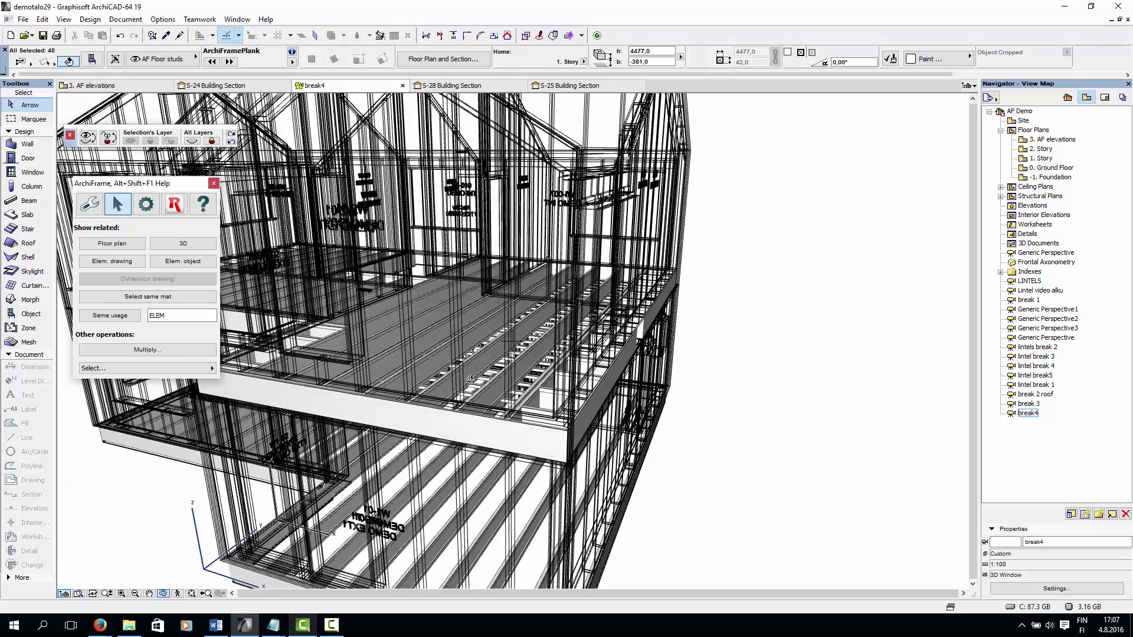
key(Escape)
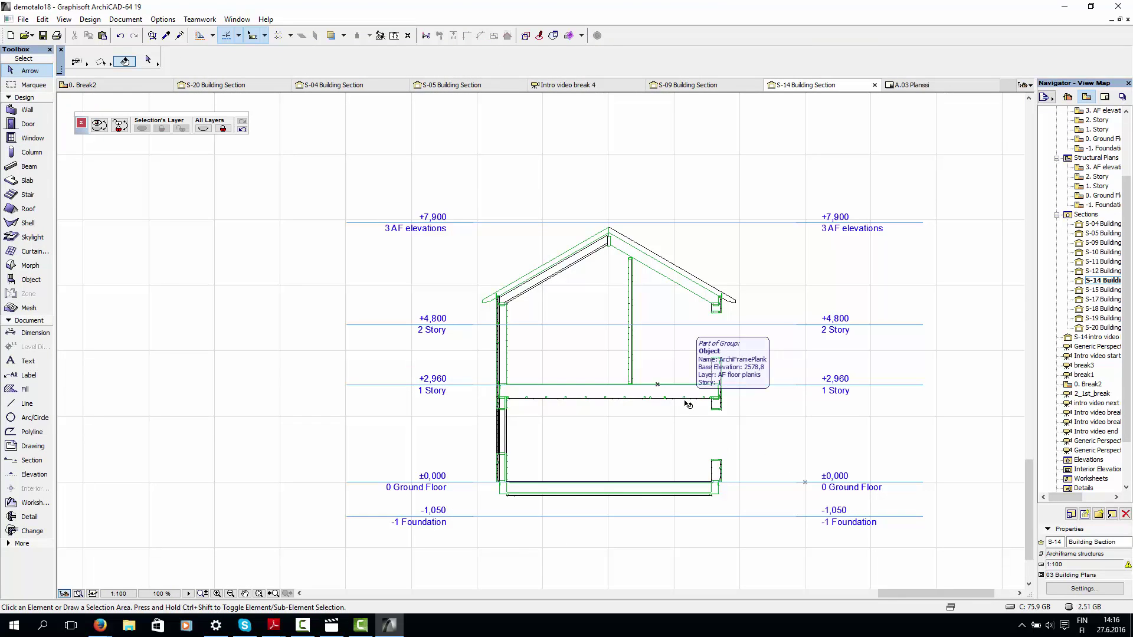
Step: Examine the roof planks, ridge I-beam and eave joints up close in the S-14 Building Section, leaving nothing selected
scroll(688, 403, up, 2)
scroll(687, 404, up, 3)
middle_drag(663, 331, 735, 473)
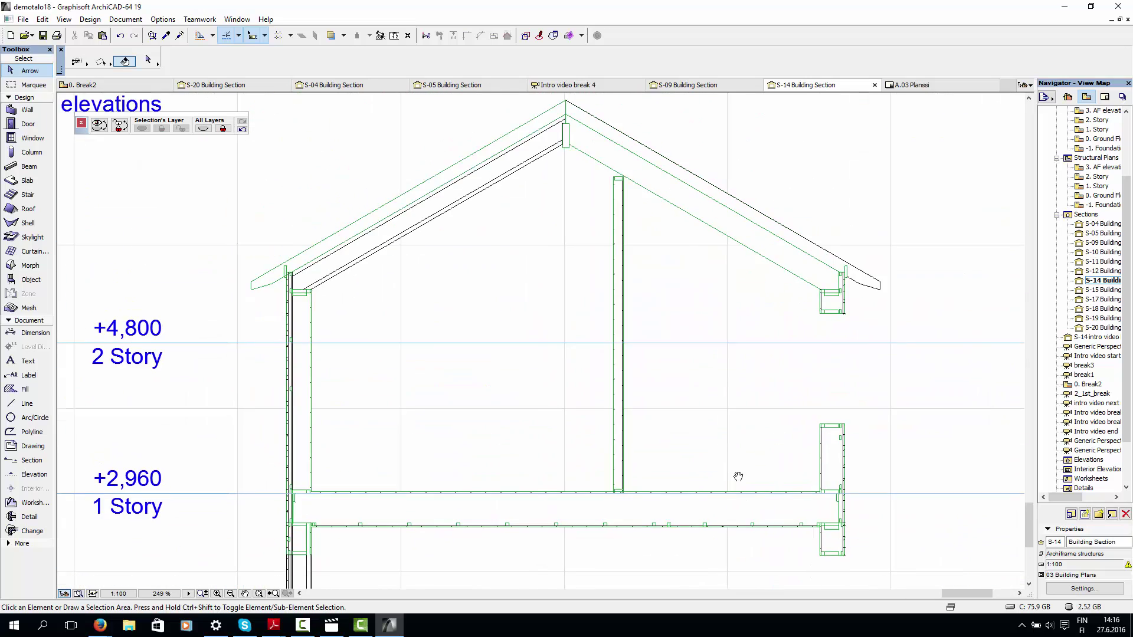
click(887, 297)
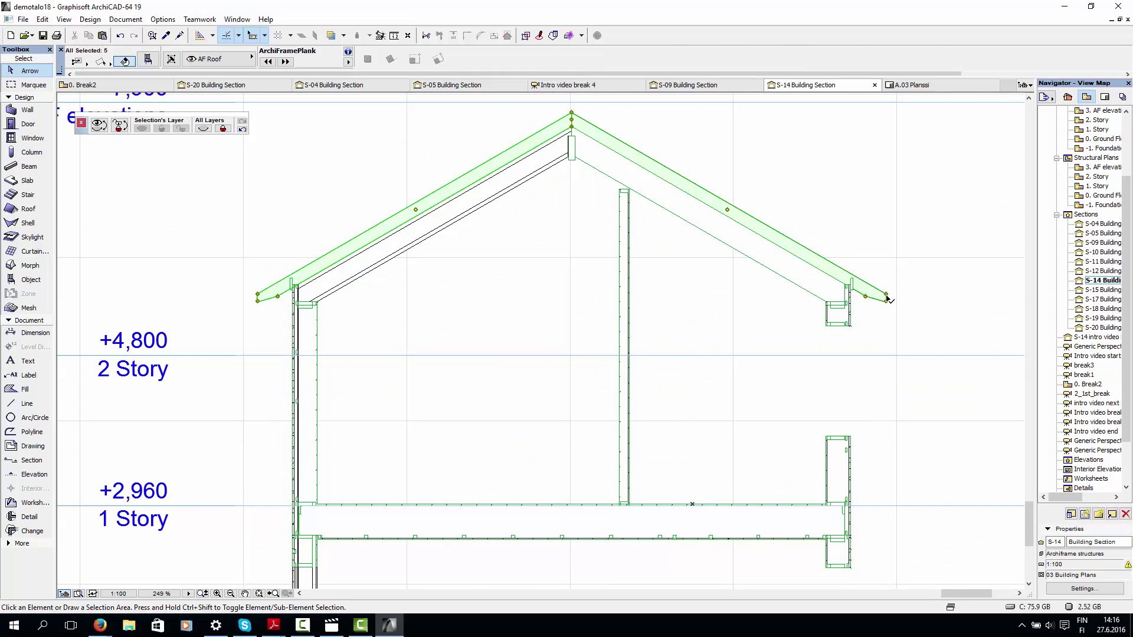
click(624, 184)
click(574, 156)
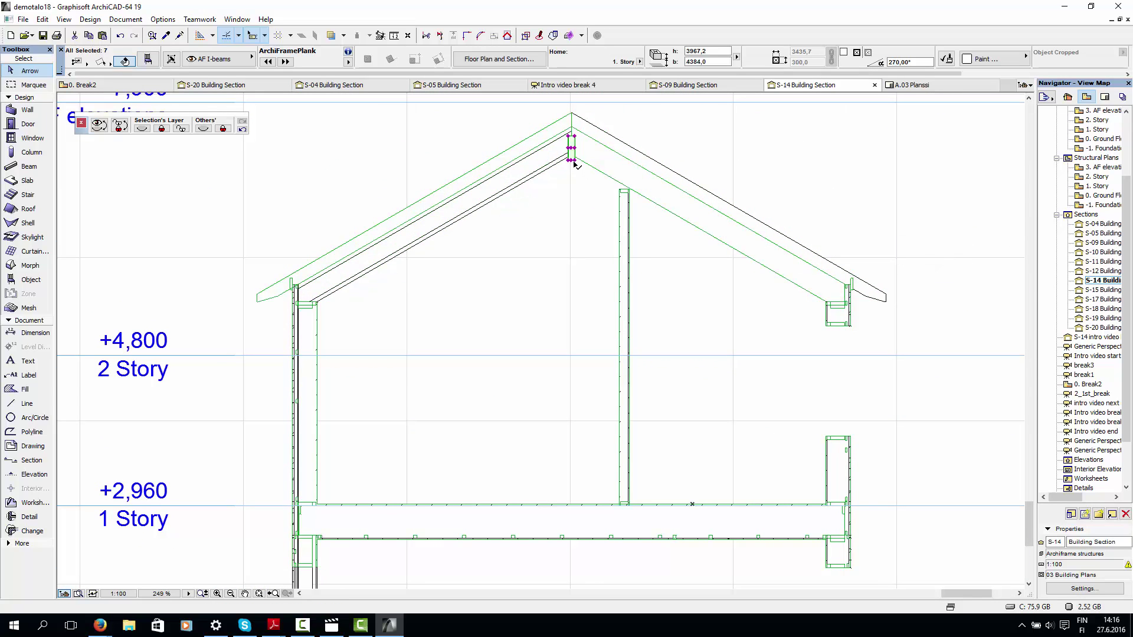
click(291, 282)
click(854, 281)
click(416, 364)
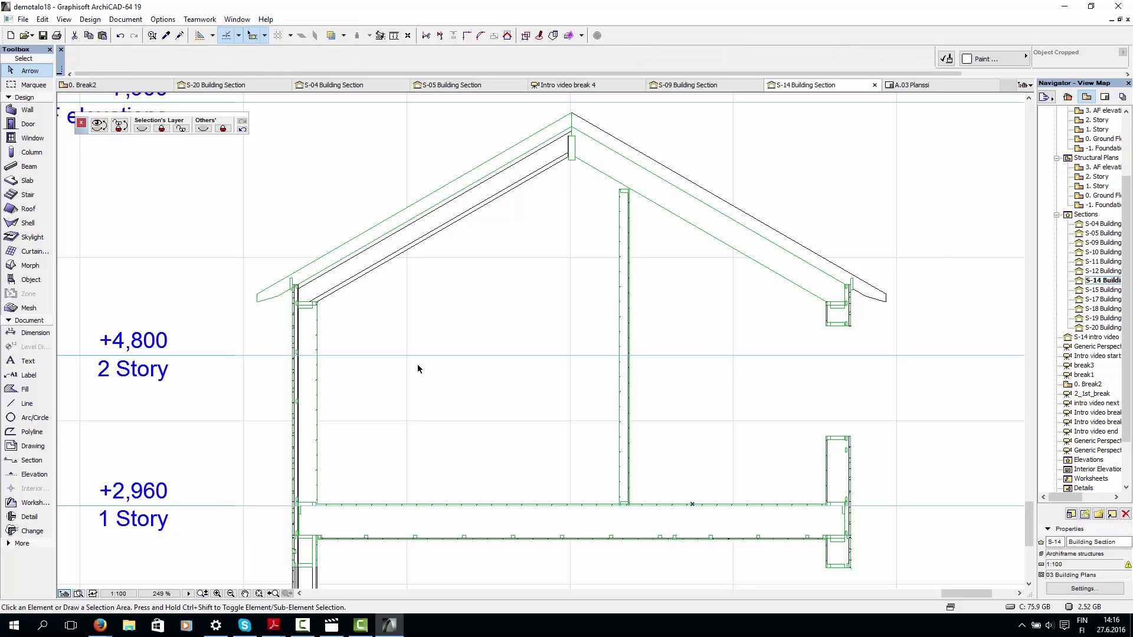
Step: Select the upper exterior wall's whole group with its claddings in the section, clear the selection and show the whole building section again
click(253, 444)
click(270, 479)
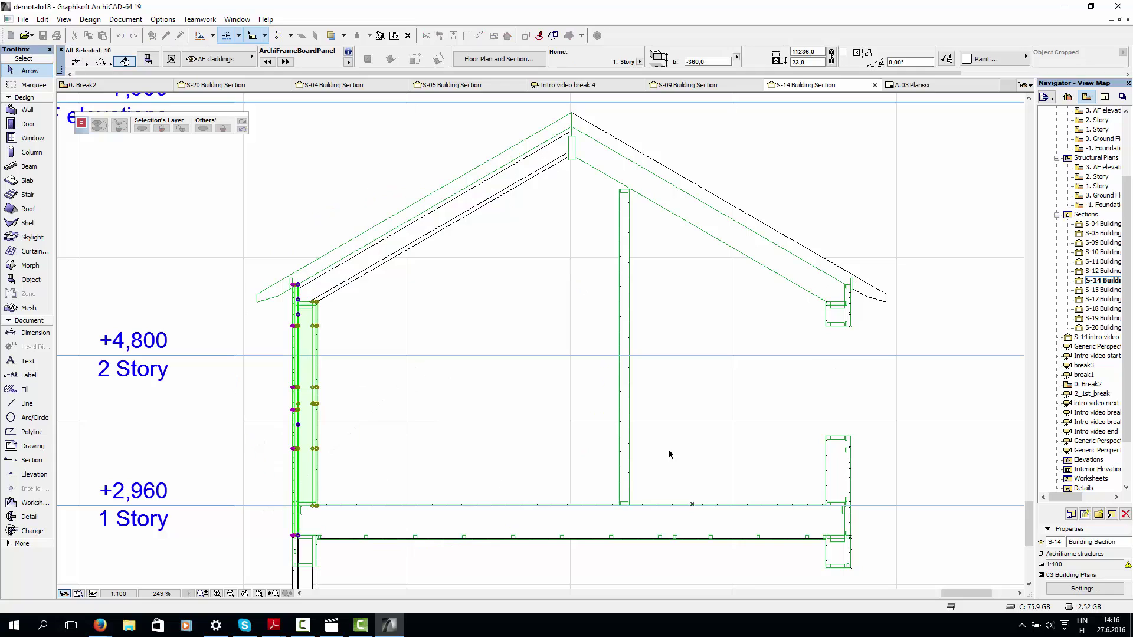
key(Escape)
click(703, 414)
click(569, 367)
click(569, 436)
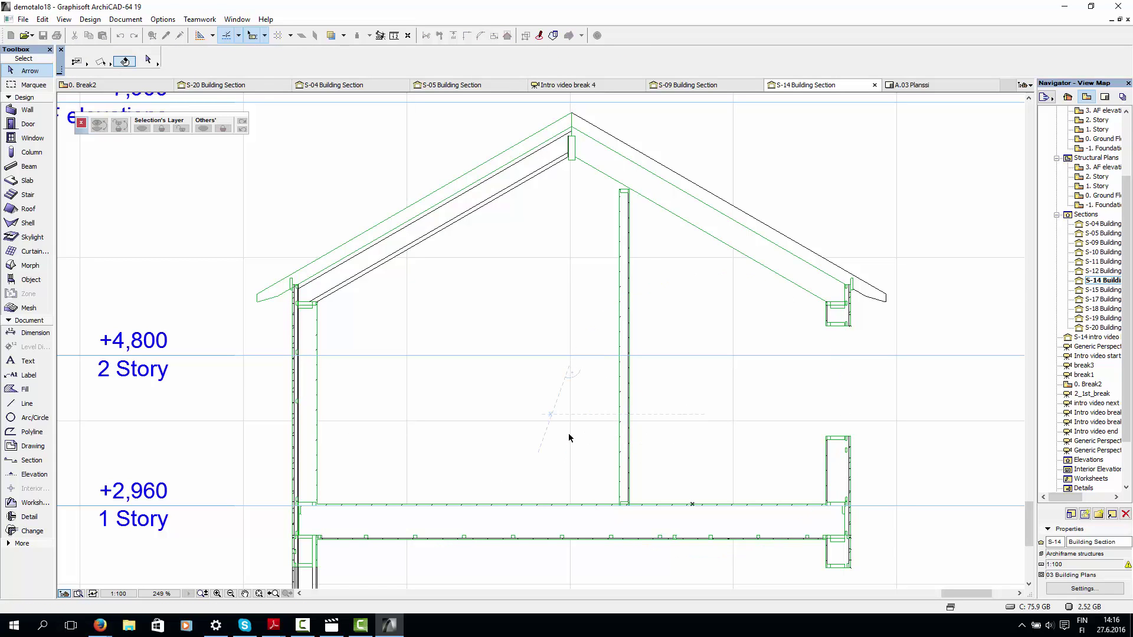
key(Escape)
scroll(735, 498, down, 4)
middle_drag(723, 458, 702, 440)
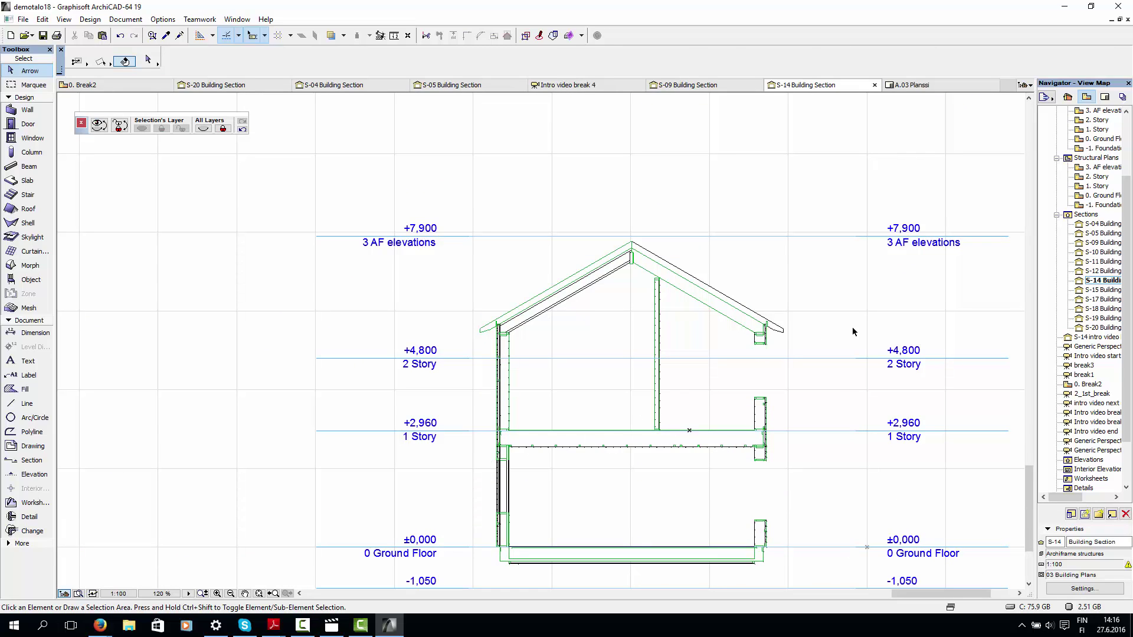
Step: Open the 3. AF elevations floor plan and examine element drawing W007 and its lists of board and plank sizes up close
scroll(1089, 188, up, 3)
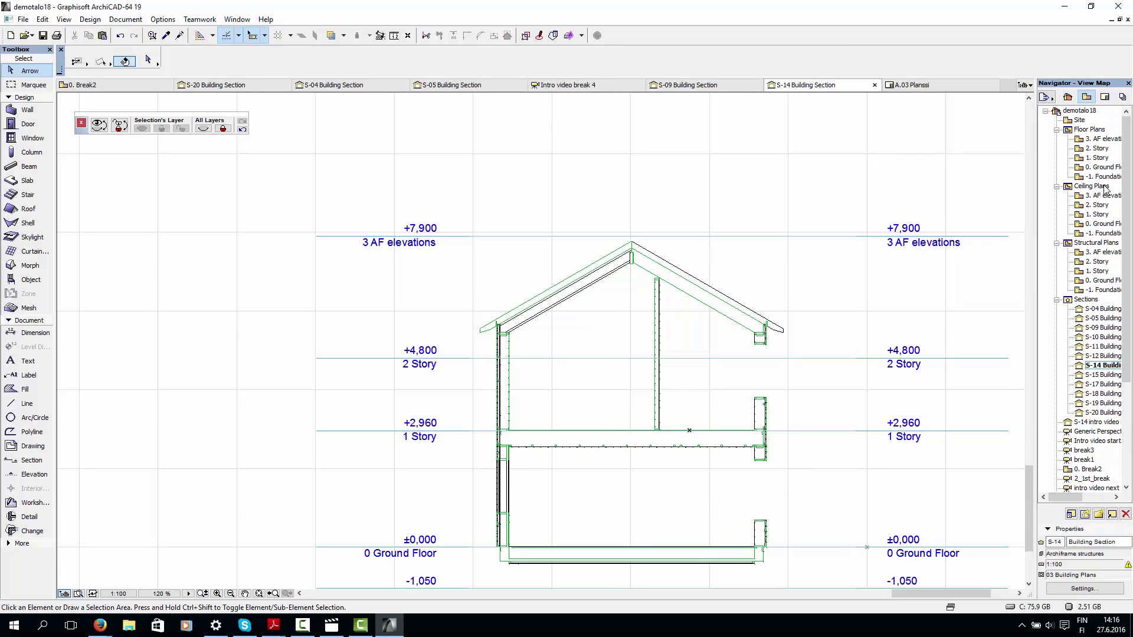
double_click(1103, 139)
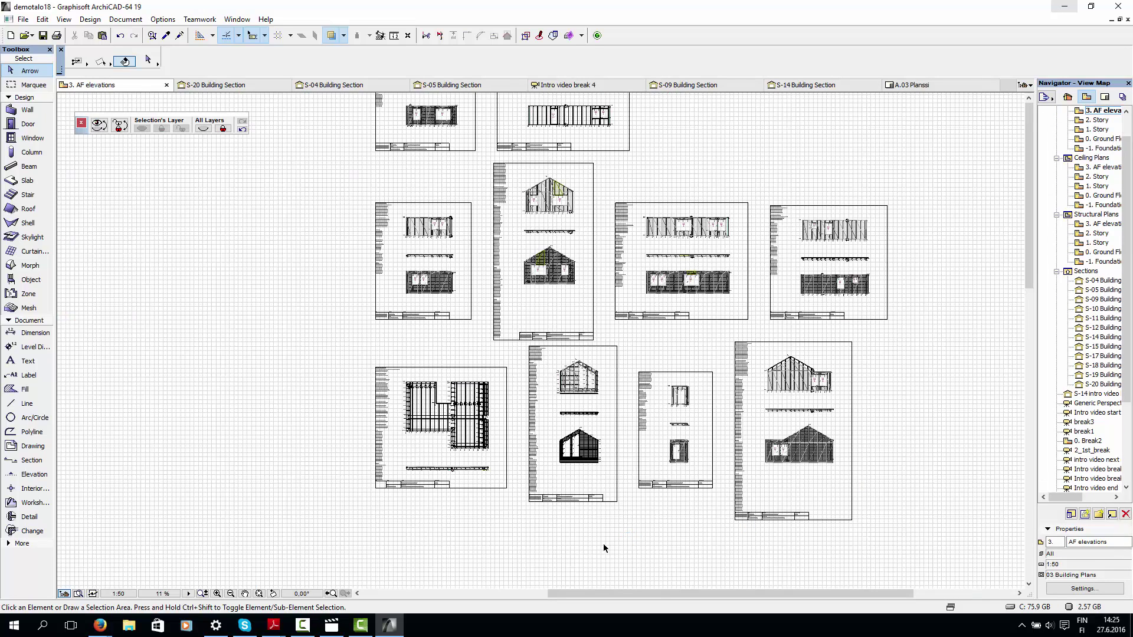
scroll(595, 525, up, 5)
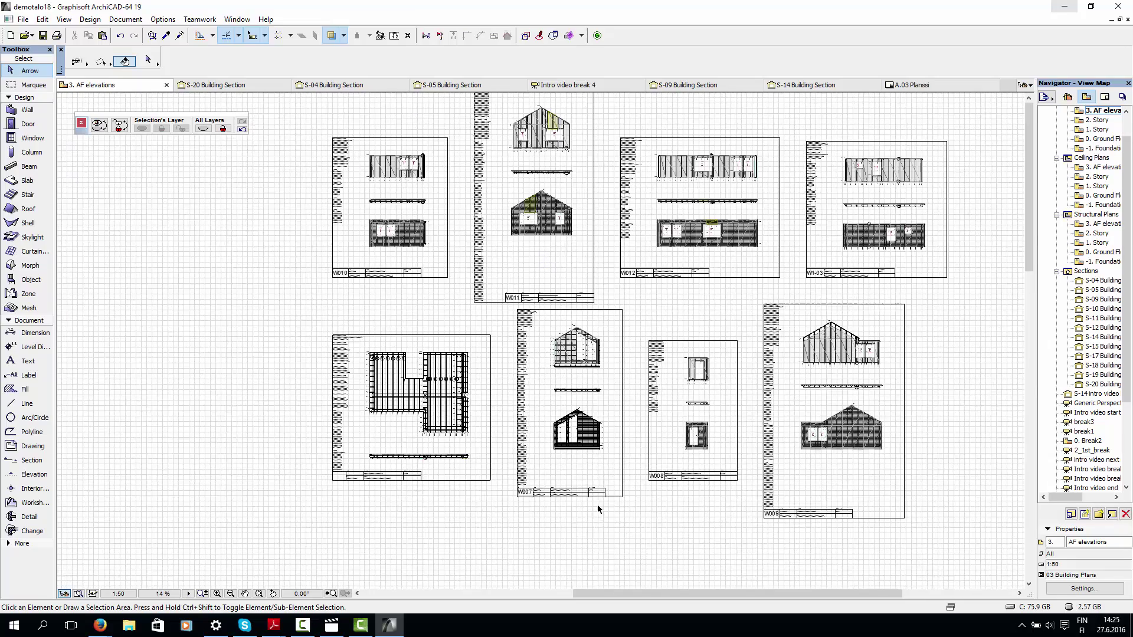
middle_drag(585, 292, 577, 379)
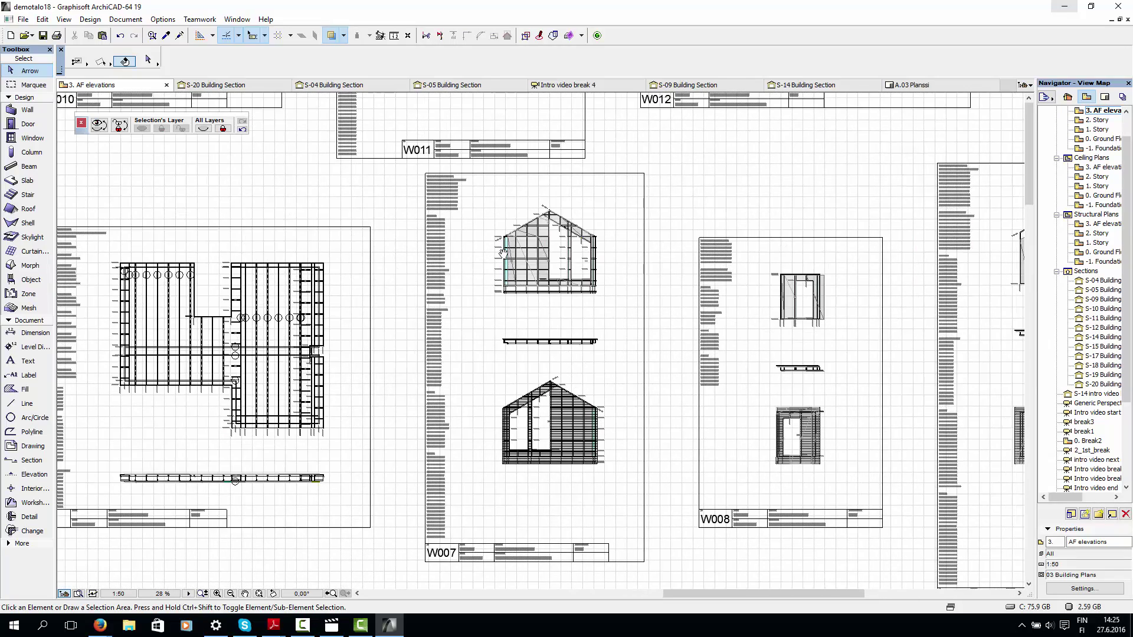
scroll(502, 253, up, 3)
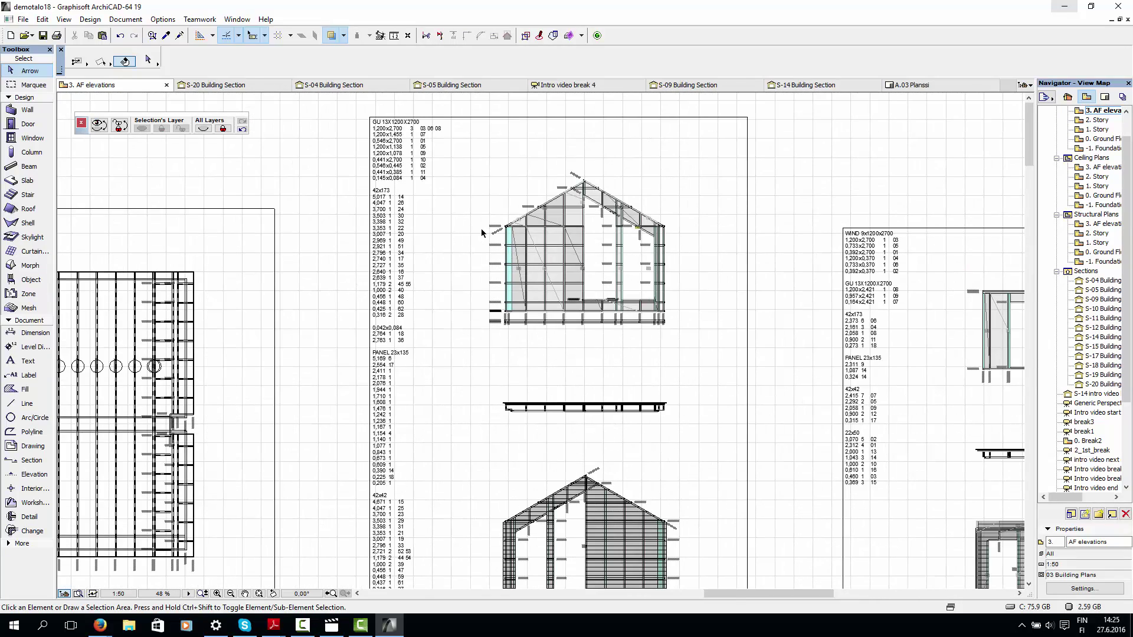
scroll(422, 160, up, 3)
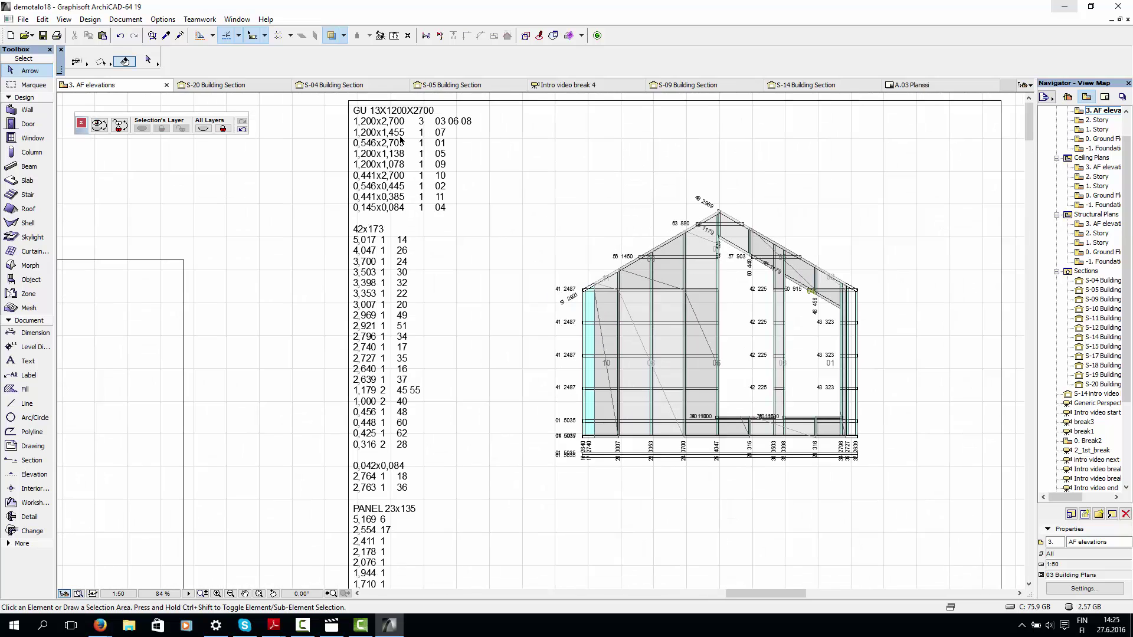
scroll(433, 248, up, 1)
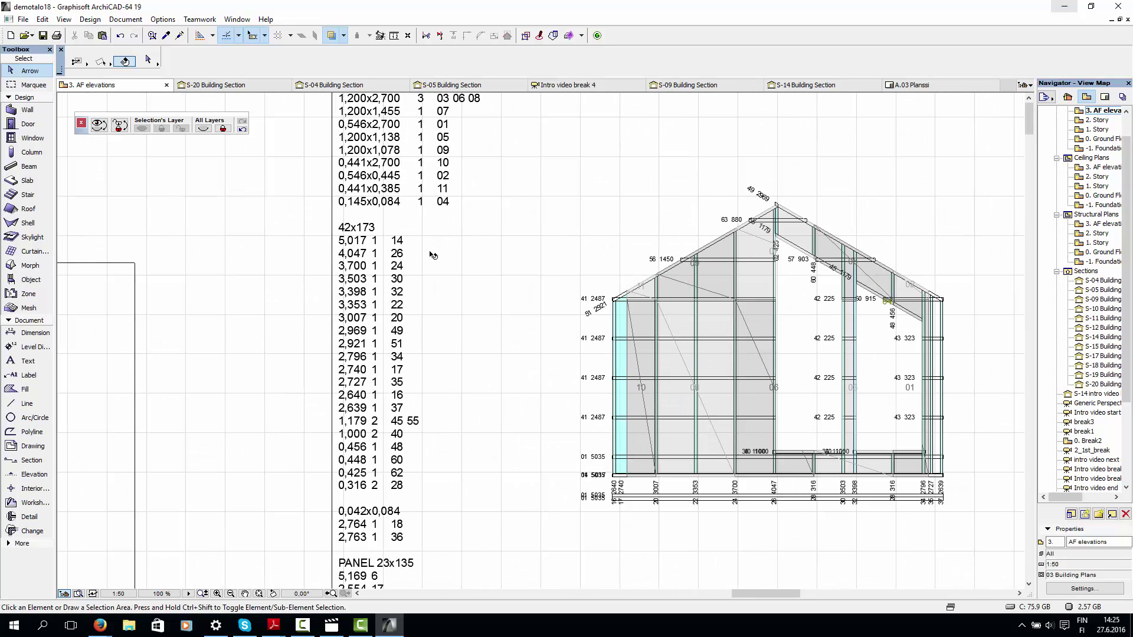